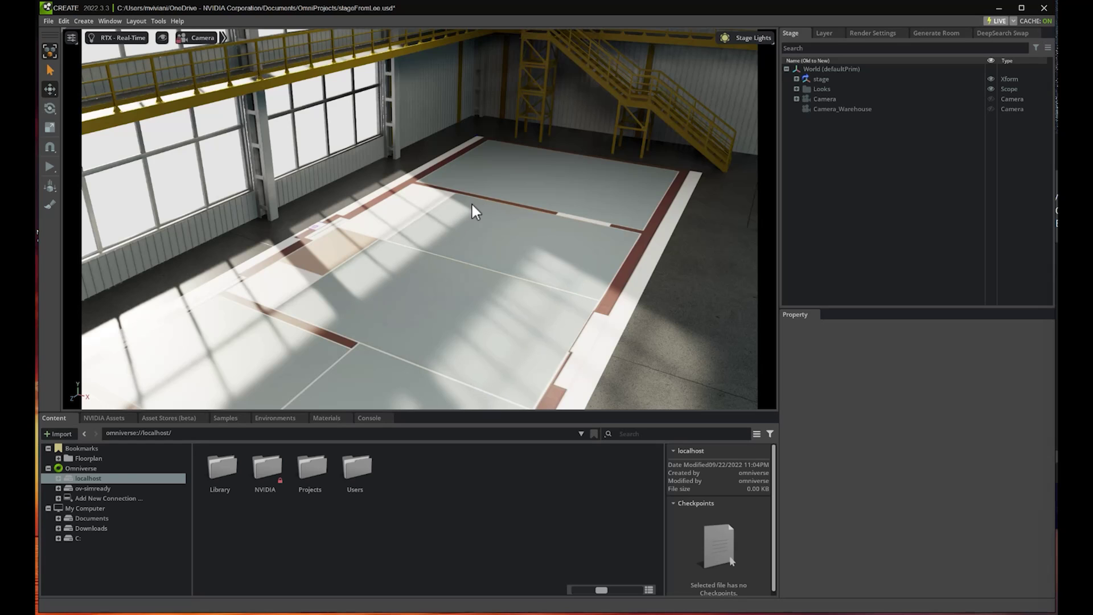
- Switch the viewport to the Camera_Warehouse view
{"action": "left_click", "coordinate": [208, 39]}
{"action": "mouse_move", "coordinate": [219, 59]}
{"action": "left_click", "coordinate": [302, 71]}
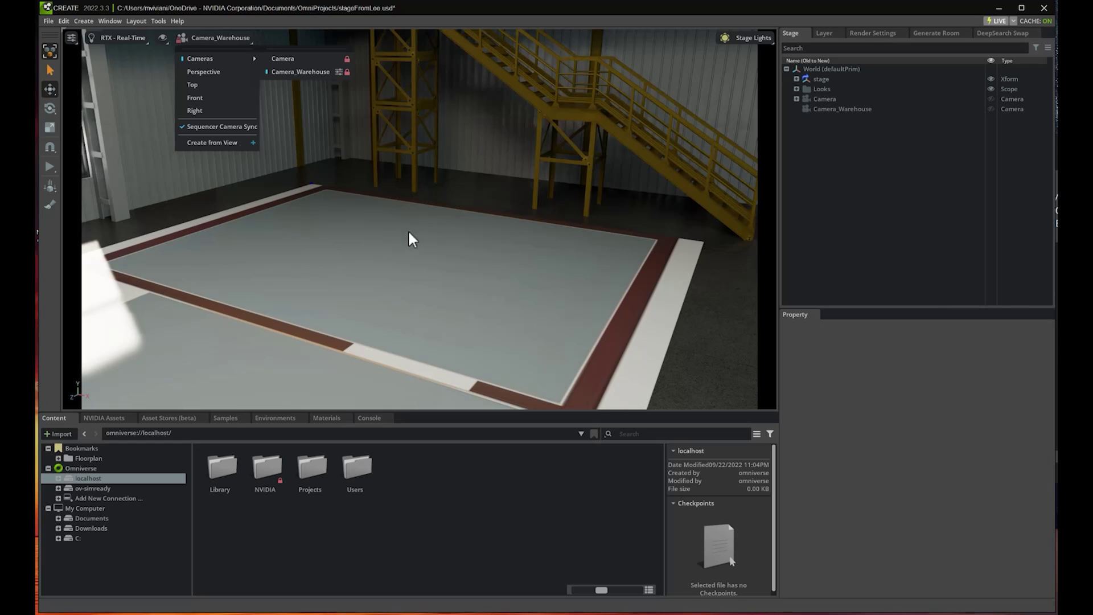
- Draw a freehand BasisCurves outline along the empty floor's border and finalize it
{"action": "mouse_move", "coordinate": [87, 34]}
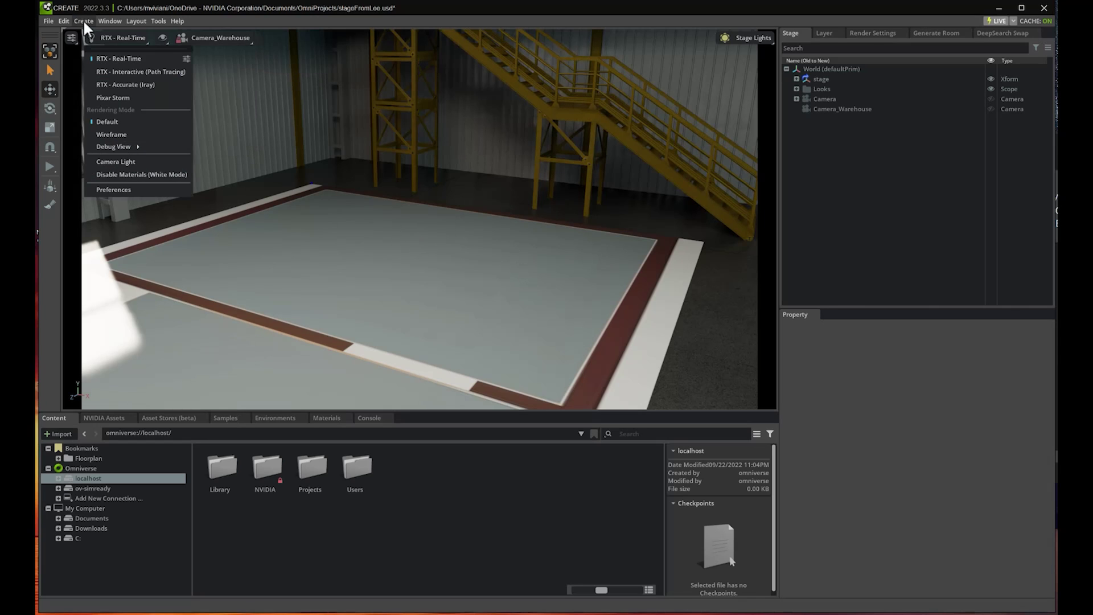
{"action": "left_click", "coordinate": [83, 21]}
{"action": "mouse_move", "coordinate": [103, 149]}
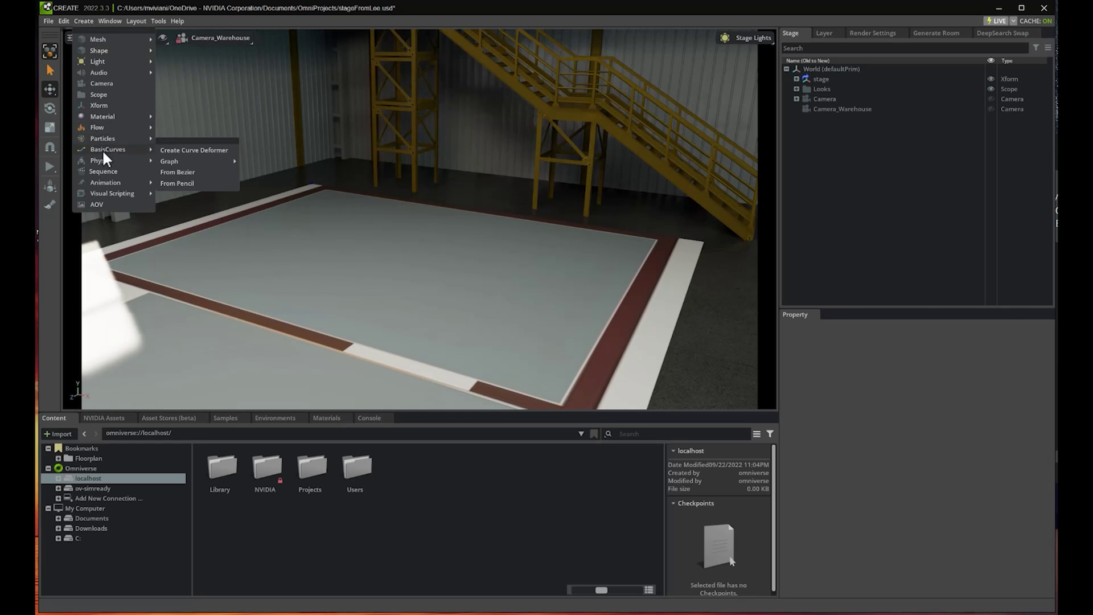
{"action": "left_click", "coordinate": [190, 182]}
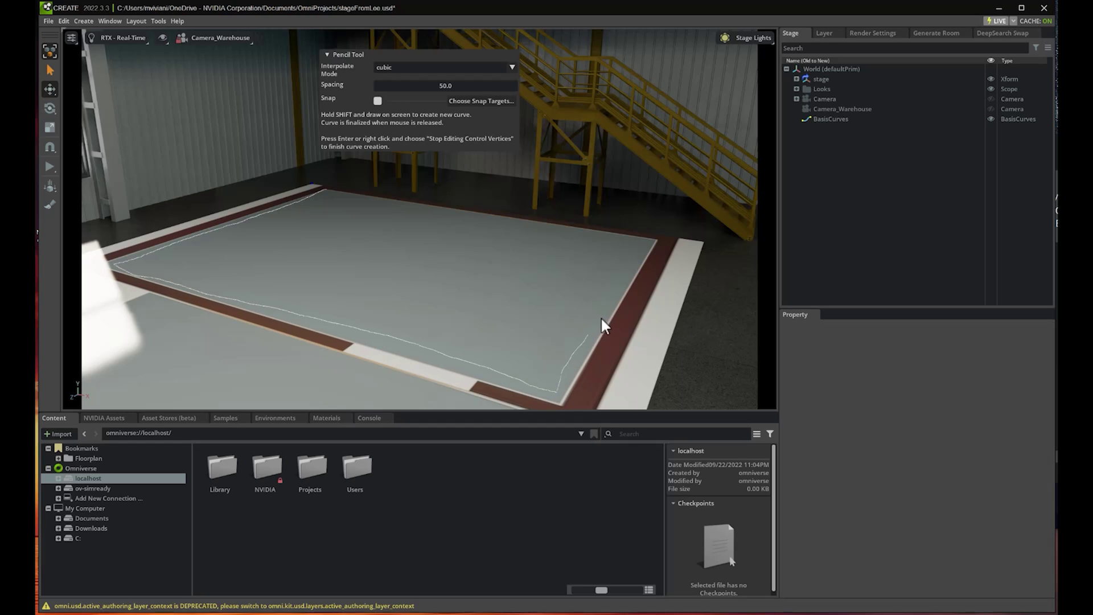
{"action": "left_click_drag", "start_coordinate": [601, 319], "coordinate": [646, 252], "text": "shift"}
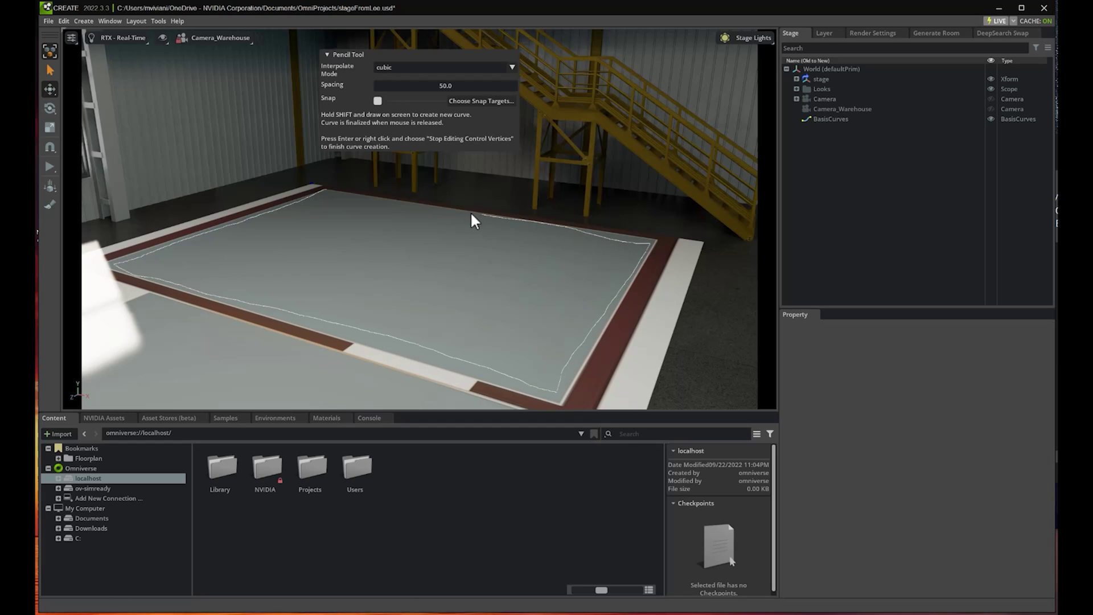
{"action": "left_click_drag", "start_coordinate": [326, 190], "coordinate": [322, 188], "text": "shift"}
{"action": "key", "text": "Return"}
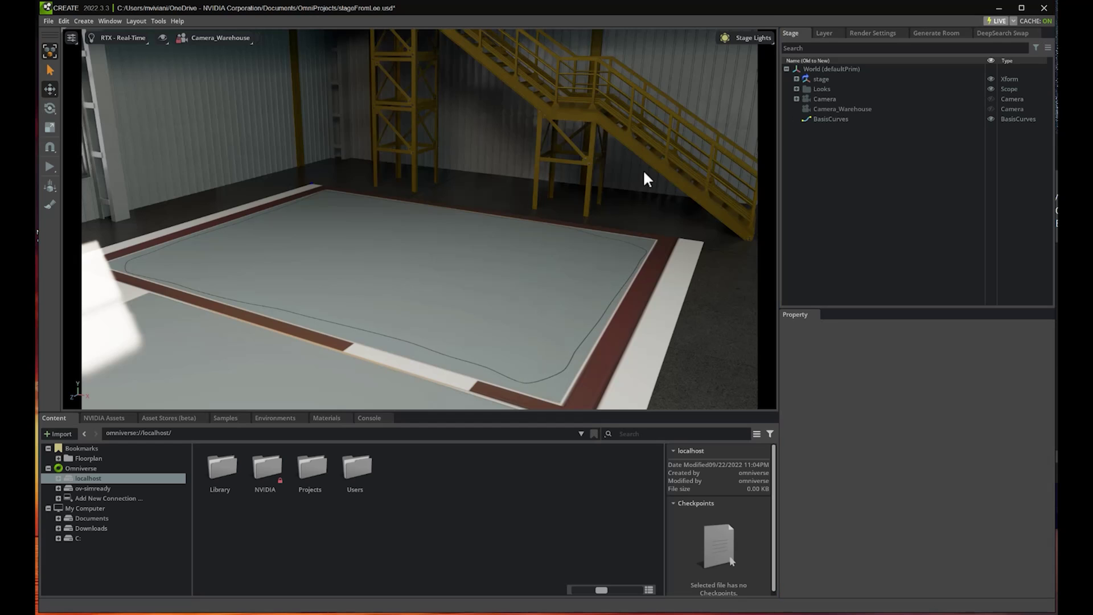
- Create an area named Warehouse from the traced curve, floored with Concrete_Rough_Dirty
{"action": "left_click", "coordinate": [827, 119]}
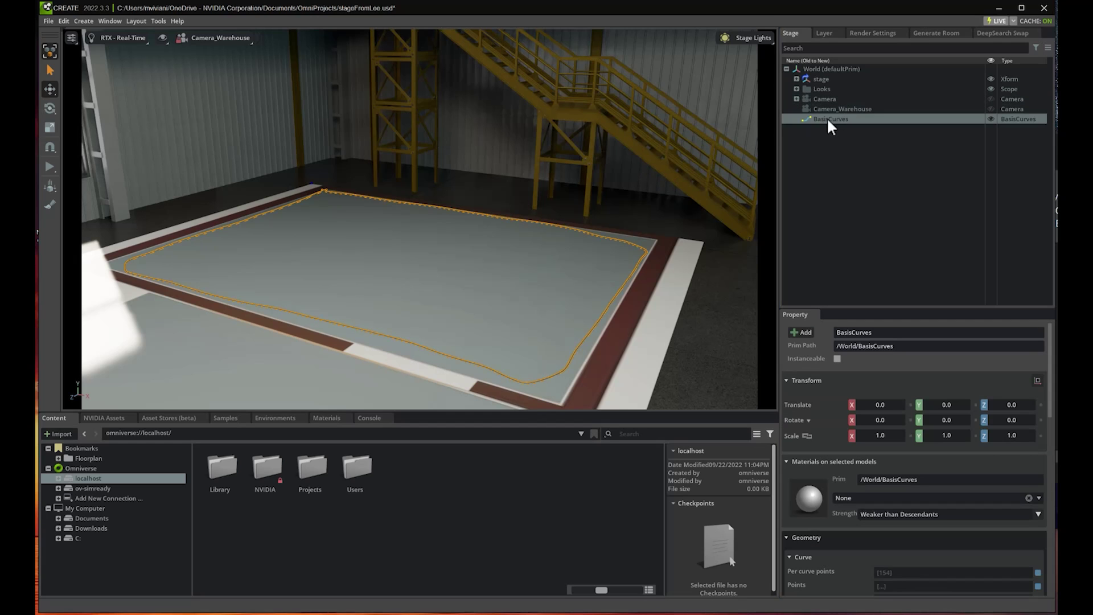
{"action": "left_click", "coordinate": [933, 33]}
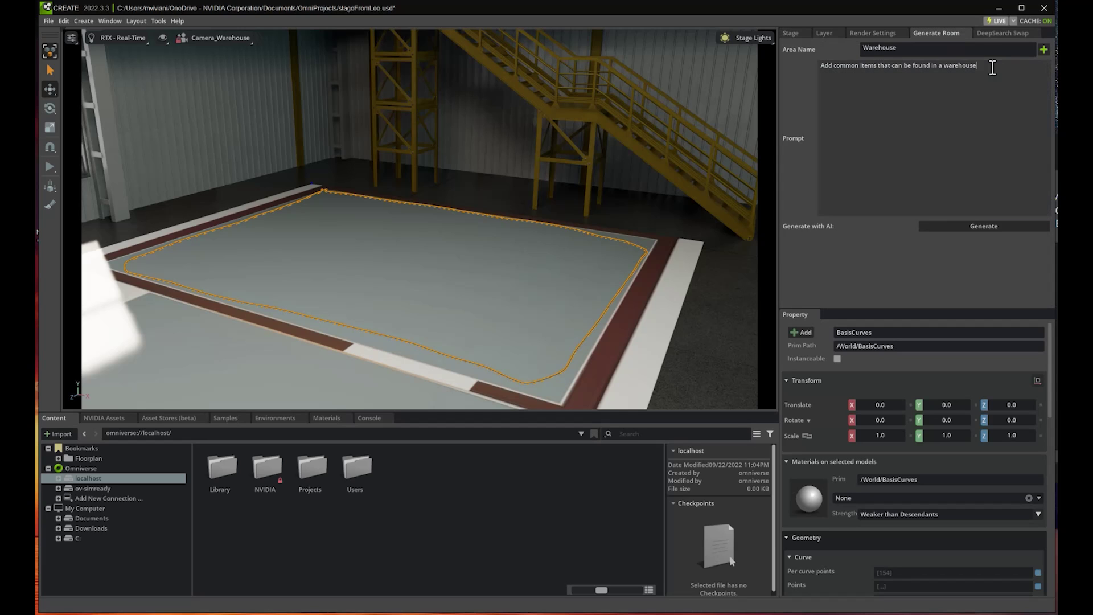
{"action": "left_click_drag", "start_coordinate": [992, 67], "coordinate": [808, 66]}
{"action": "left_click", "coordinate": [917, 50]}
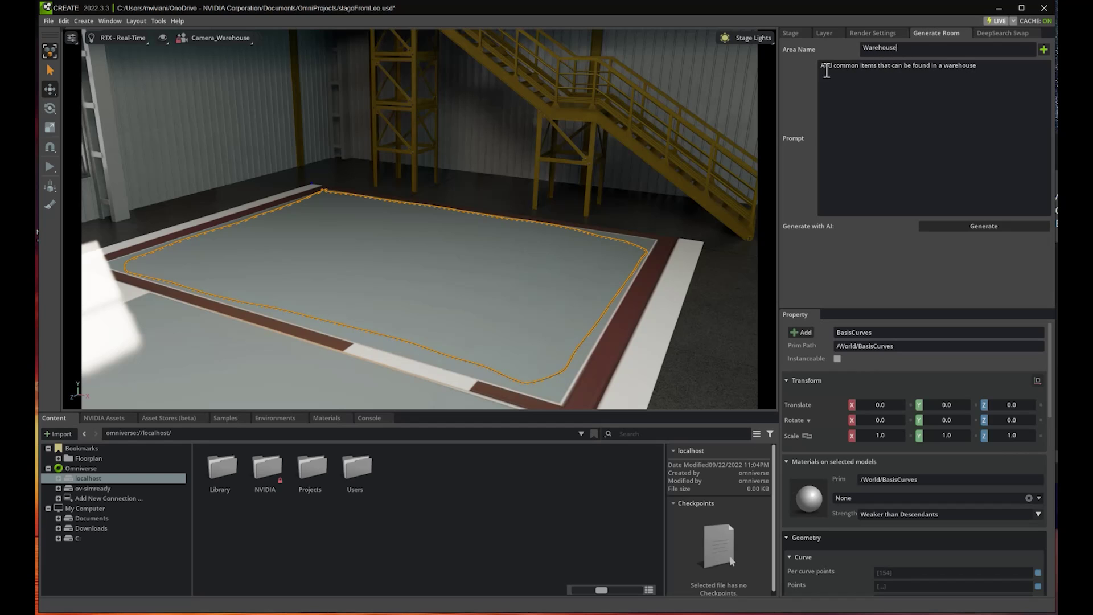
{"action": "left_click_drag", "start_coordinate": [826, 69], "coordinate": [1008, 70]}
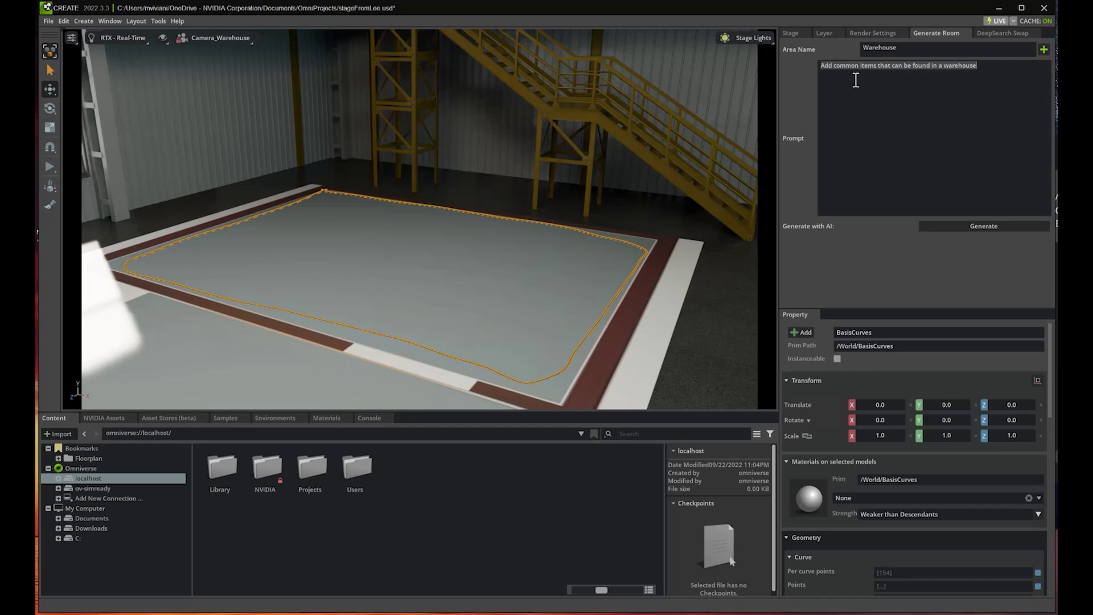
{"action": "left_click", "coordinate": [973, 67]}
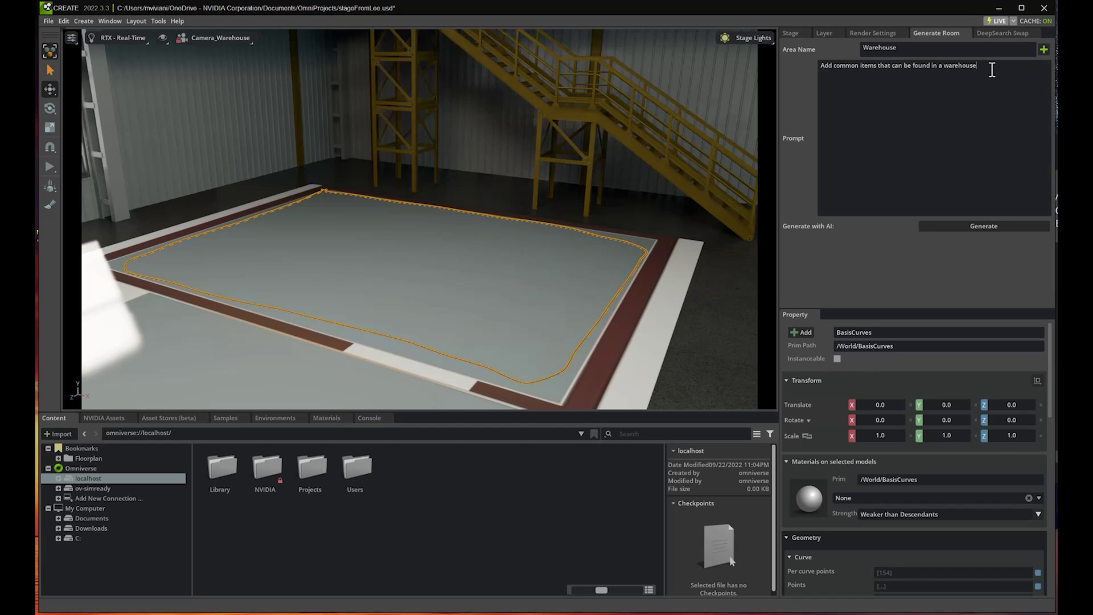
{"action": "left_click", "coordinate": [1044, 50]}
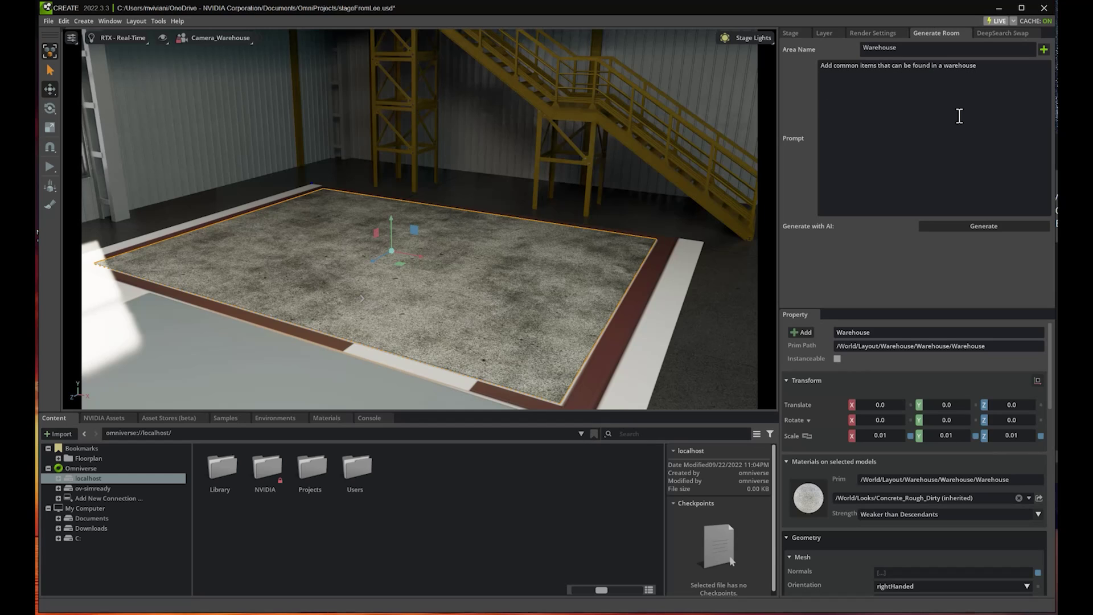
- AI-generate shelving, pallets, boxes, a ladder, cart and cabinets for the Warehouse, then deselect
{"action": "left_click", "coordinate": [971, 228]}
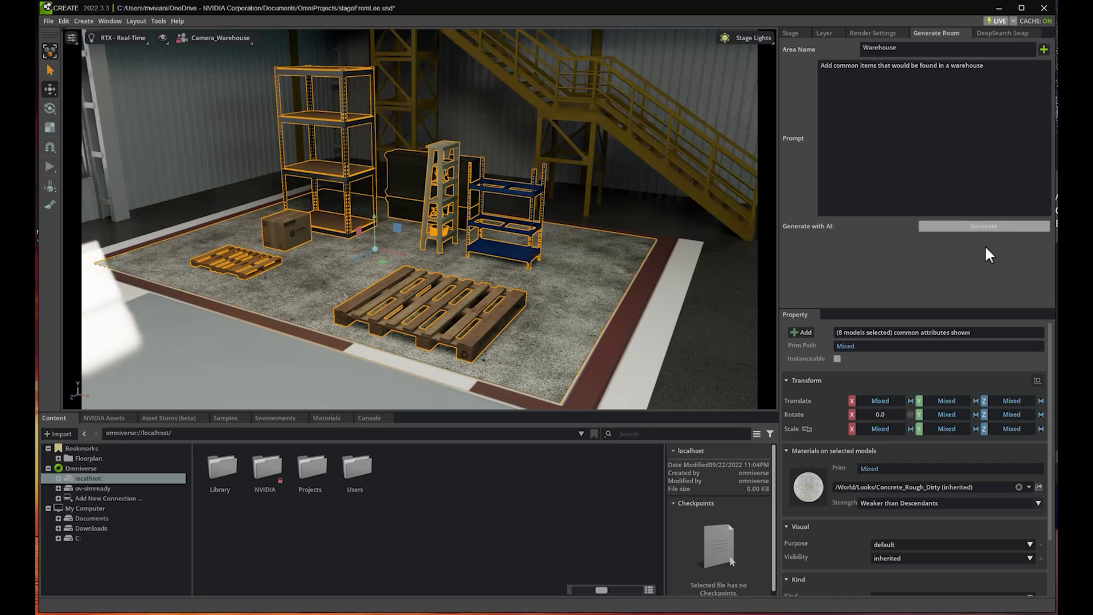
{"action": "left_click", "coordinate": [764, 229]}
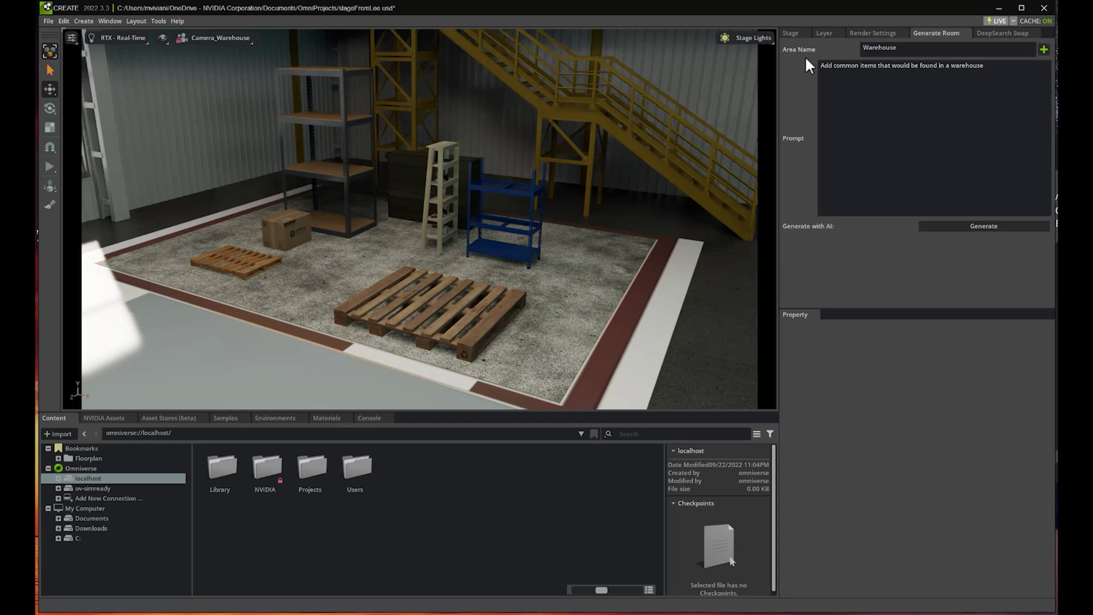
- Inspect Parts_Pallet_1, Cardboard_Boxes_Pallet_2, Manual_Pallet_Jack_2 and Tools_Drawer_Cabinet_3 in the Stage hierarchy
{"action": "left_click", "coordinate": [790, 33]}
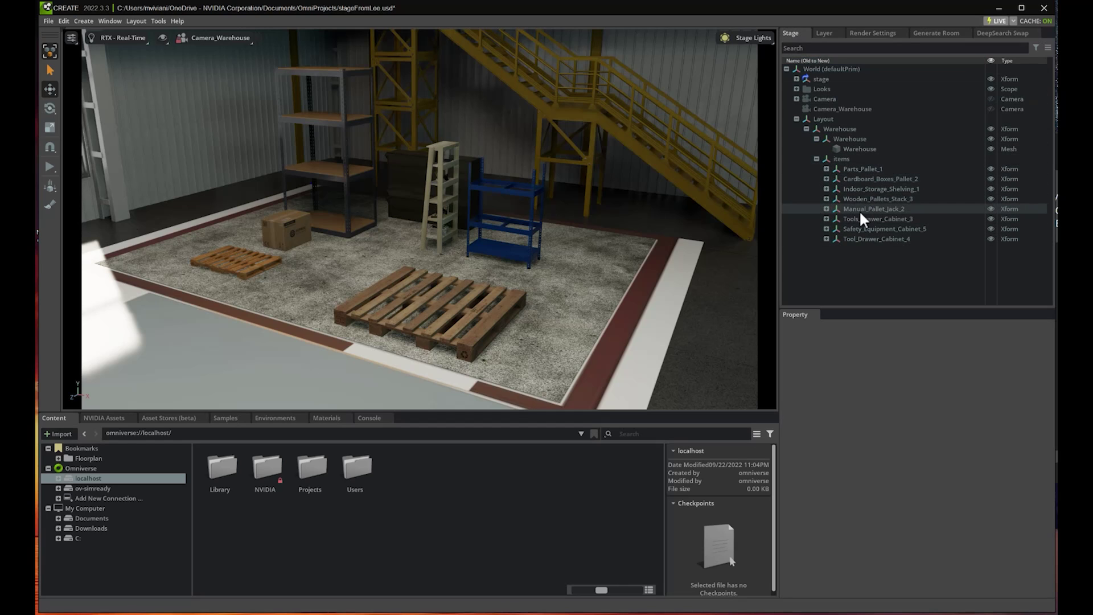
{"action": "left_click", "coordinate": [861, 170]}
{"action": "left_click", "coordinate": [863, 181]}
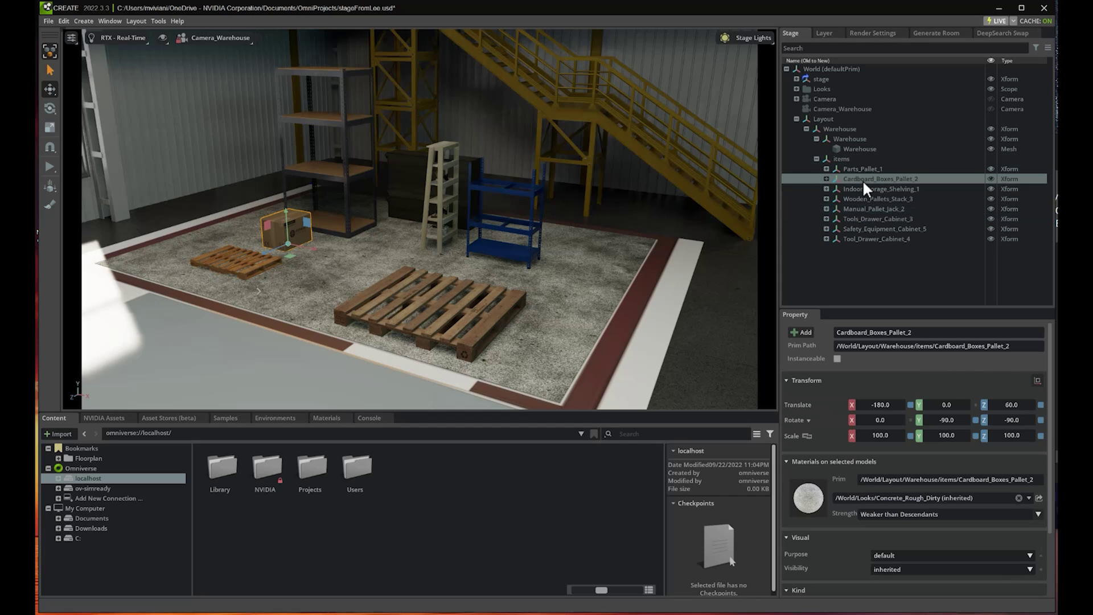
{"action": "left_click", "coordinate": [866, 209]}
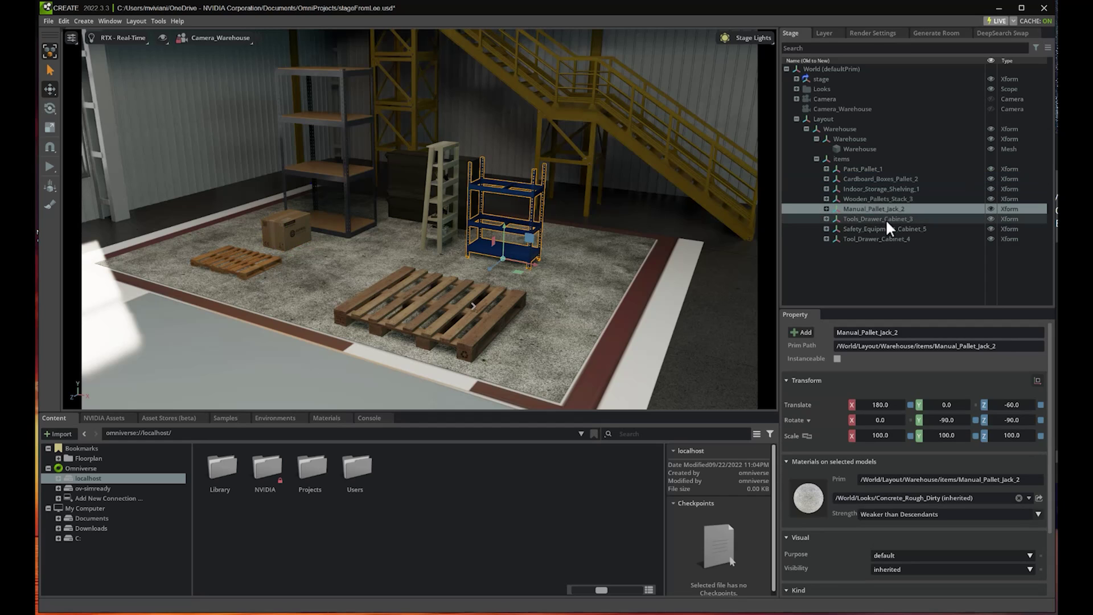
{"action": "left_click", "coordinate": [886, 220]}
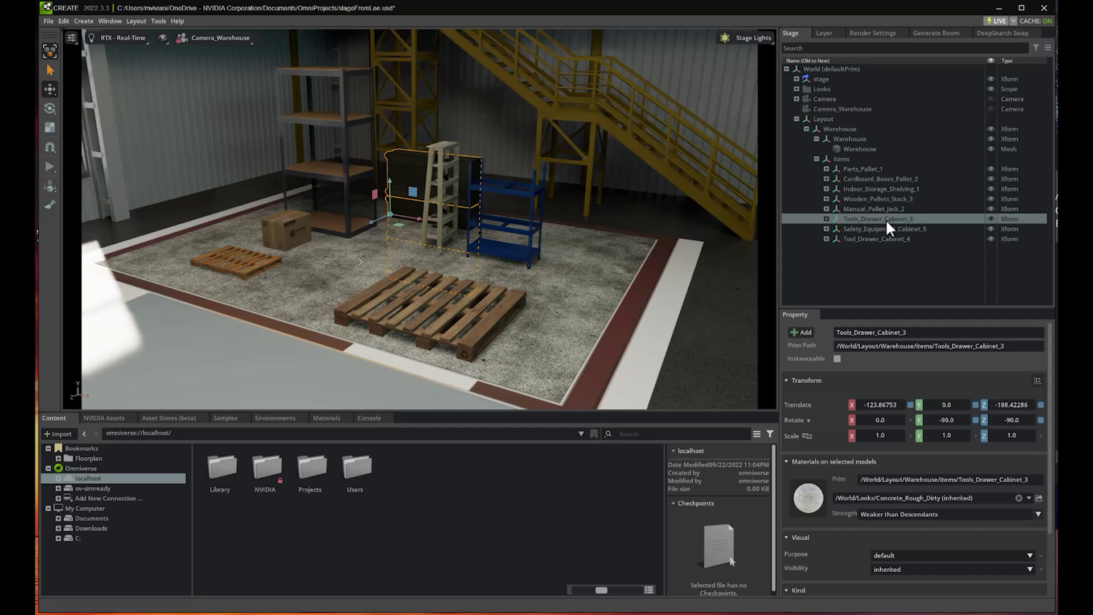
{"action": "key", "text": "Escape"}
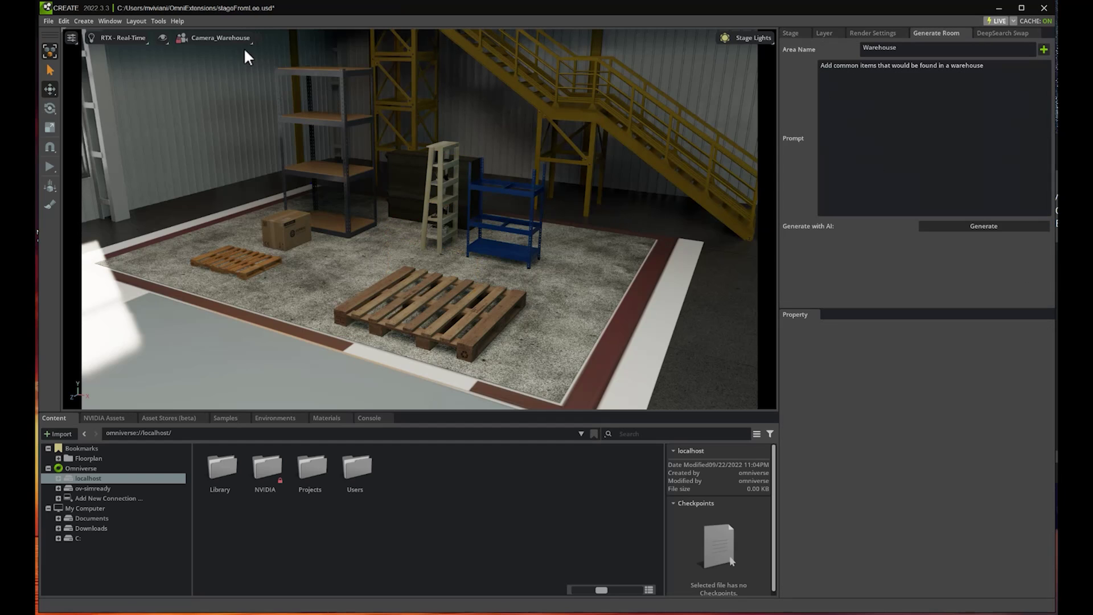
{"action": "left_click", "coordinate": [238, 40]}
- Return the viewport to the default Camera overview with nothing selected
{"action": "mouse_move", "coordinate": [240, 59]}
{"action": "left_click", "coordinate": [285, 58]}
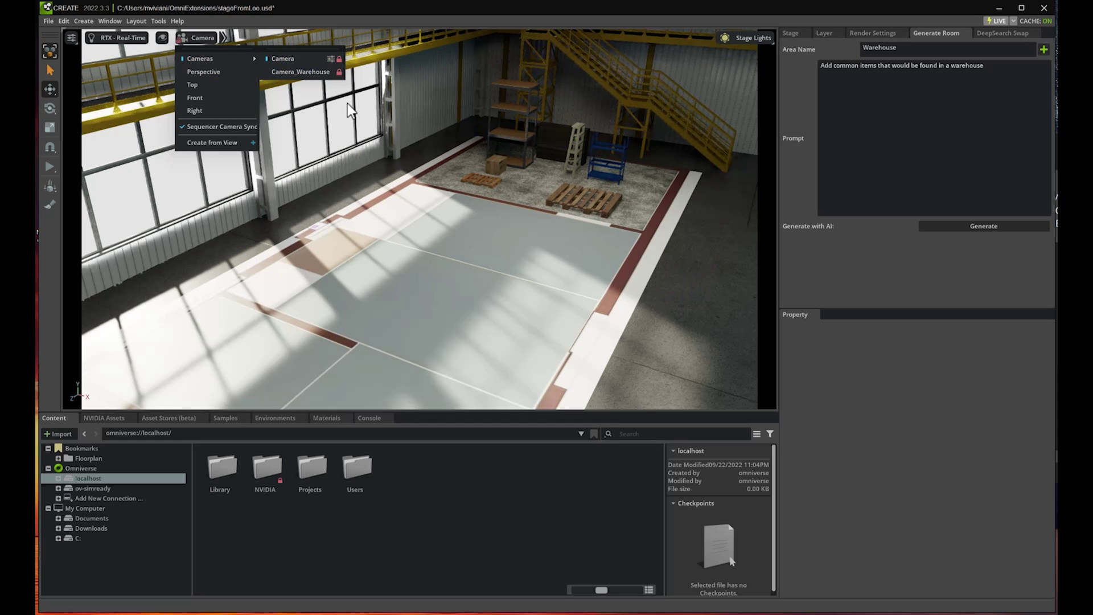
{"action": "left_click", "coordinate": [525, 250]}
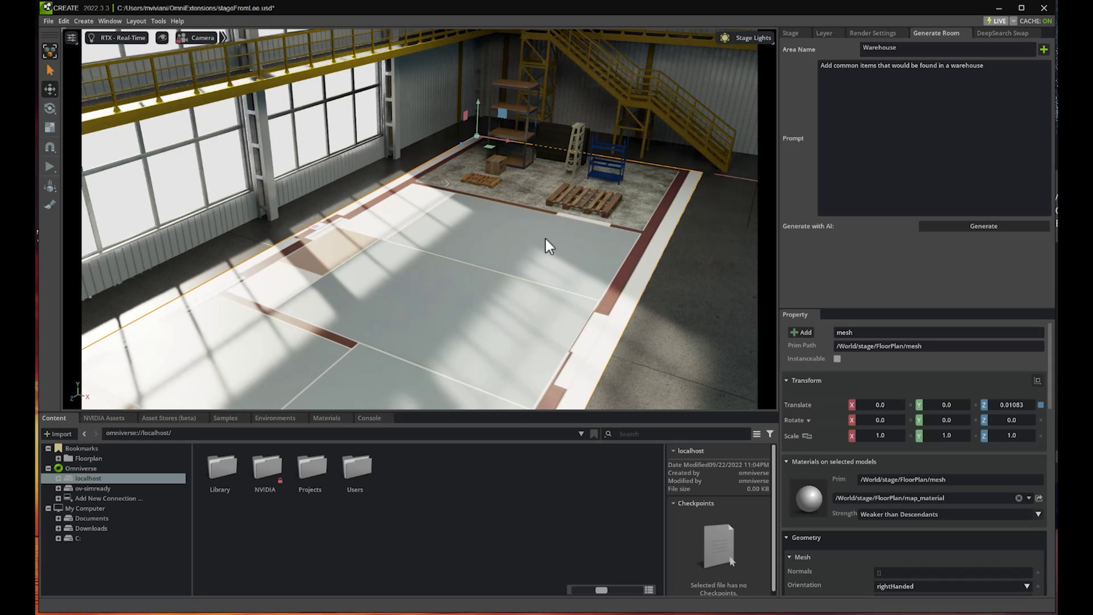
{"action": "left_click", "coordinate": [761, 170]}
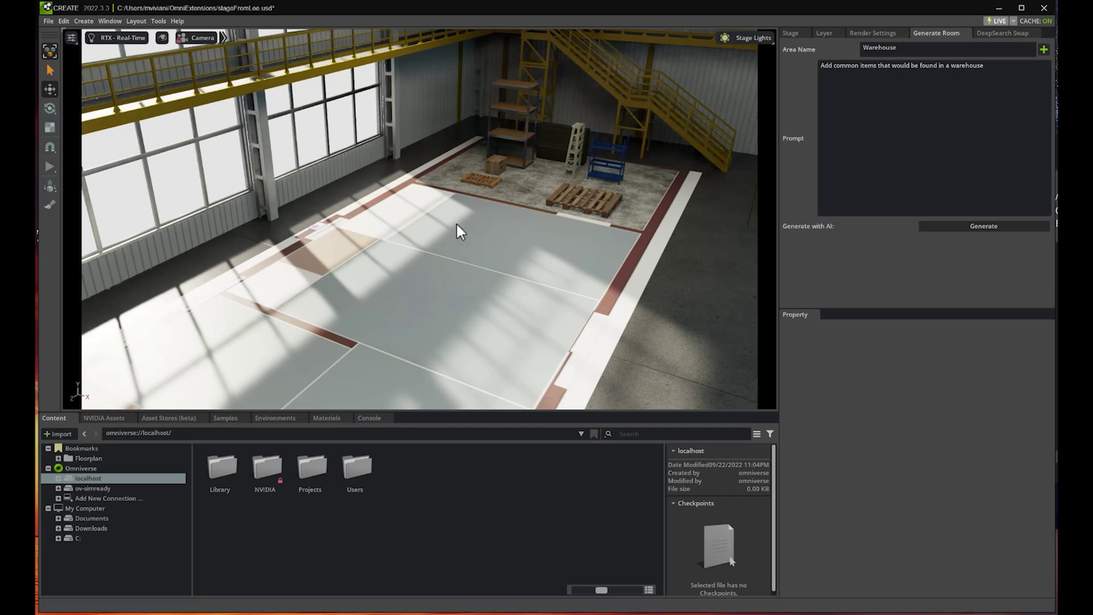
- Draw a freehand BasisCurves outline around the open foreground floor and finalize it
{"action": "left_click", "coordinate": [85, 22]}
{"action": "mouse_move", "coordinate": [101, 149]}
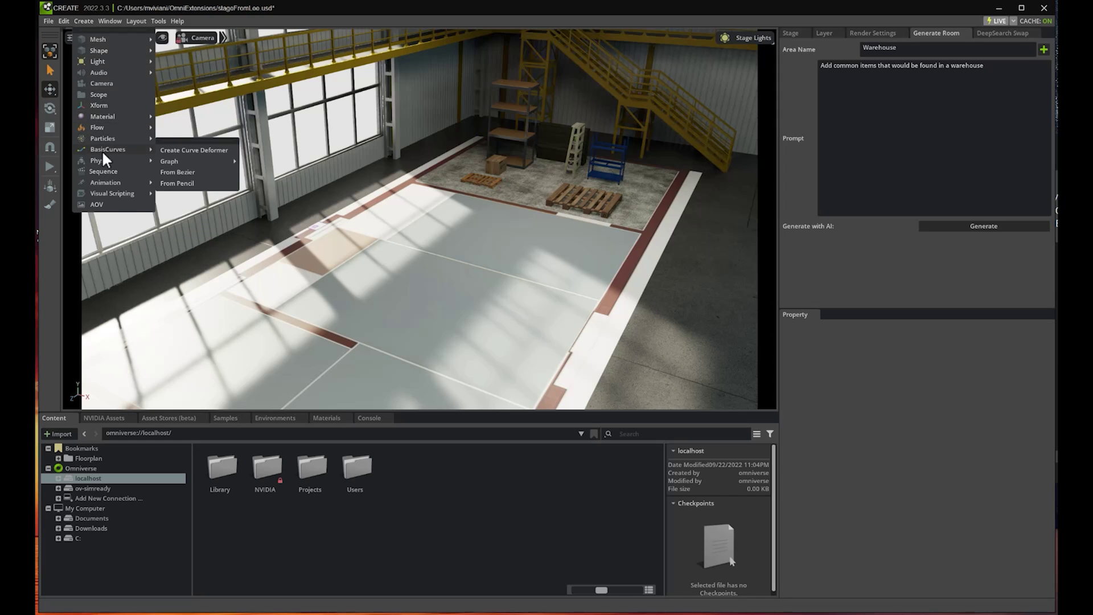
{"action": "left_click", "coordinate": [202, 185]}
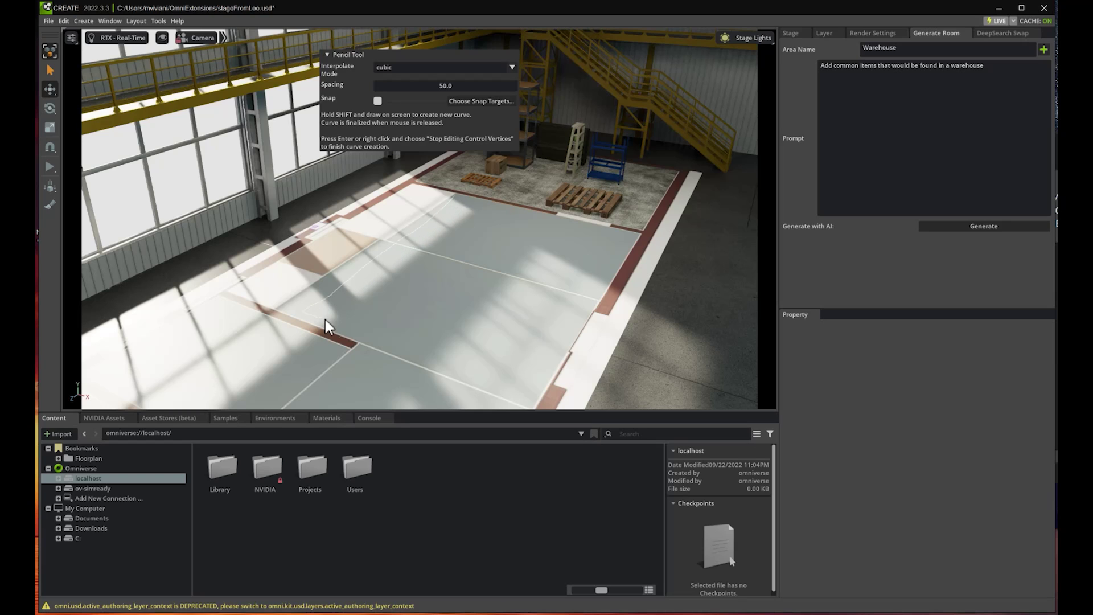
{"action": "left_click_drag", "start_coordinate": [477, 374], "coordinate": [519, 390], "text": "shift"}
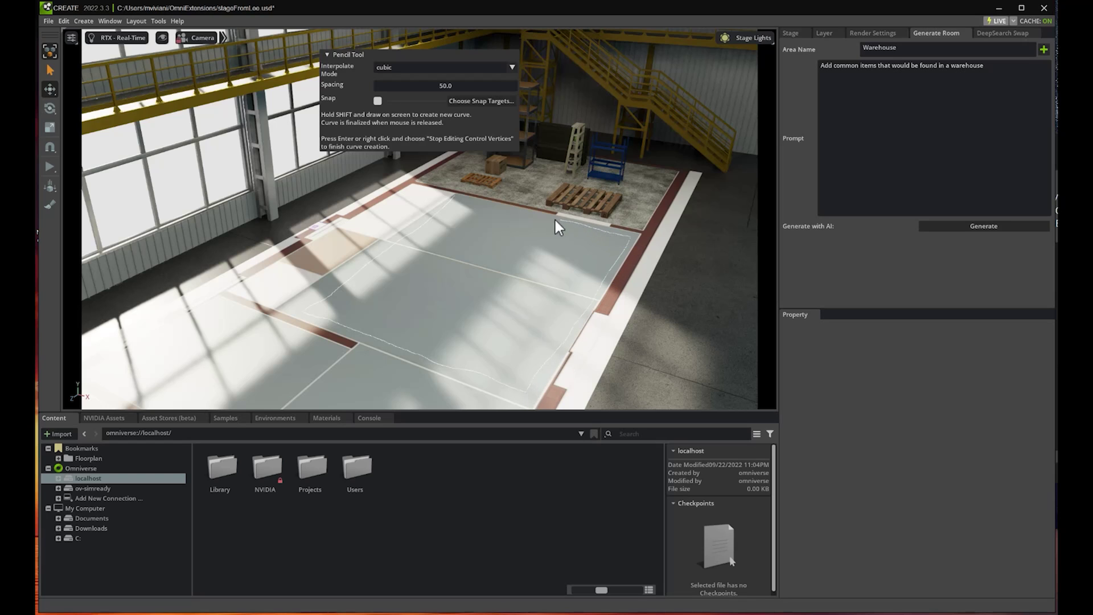
{"action": "left_click_drag", "start_coordinate": [459, 196], "coordinate": [453, 196], "text": "shift"}
{"action": "key", "text": "Return"}
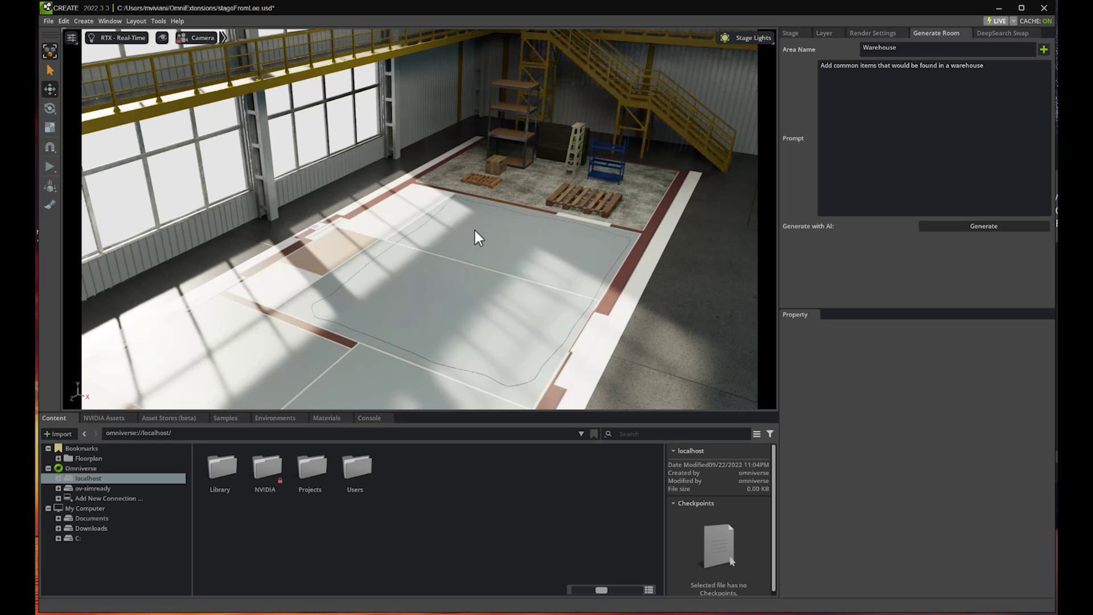
{"action": "left_click", "coordinate": [792, 33]}
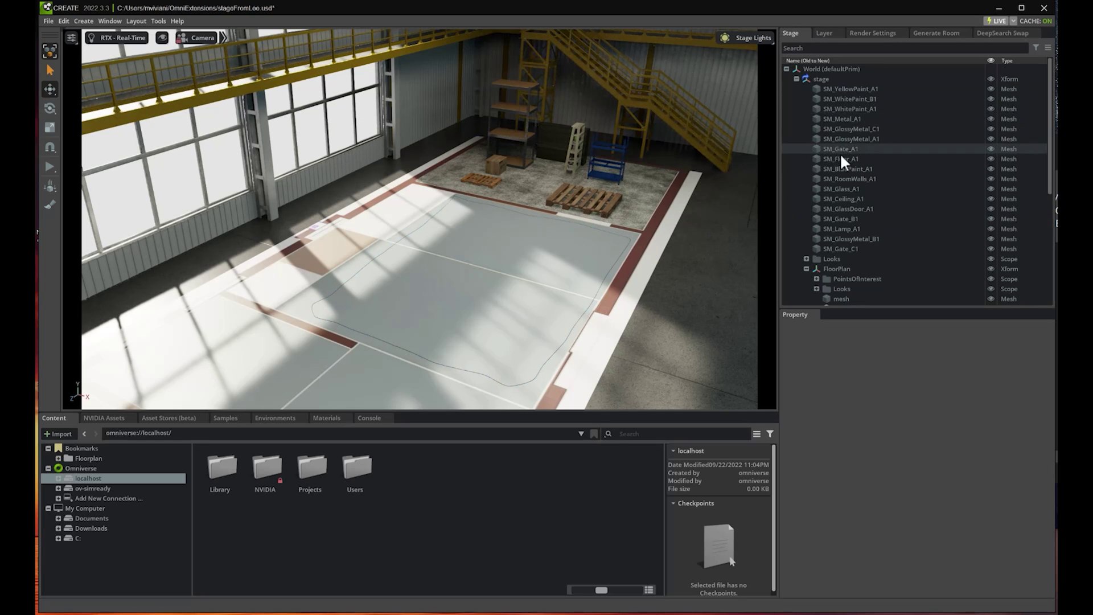
- Select the new BasisCurves outline and set its Area Name to Reception
{"action": "left_click", "coordinate": [797, 191]}
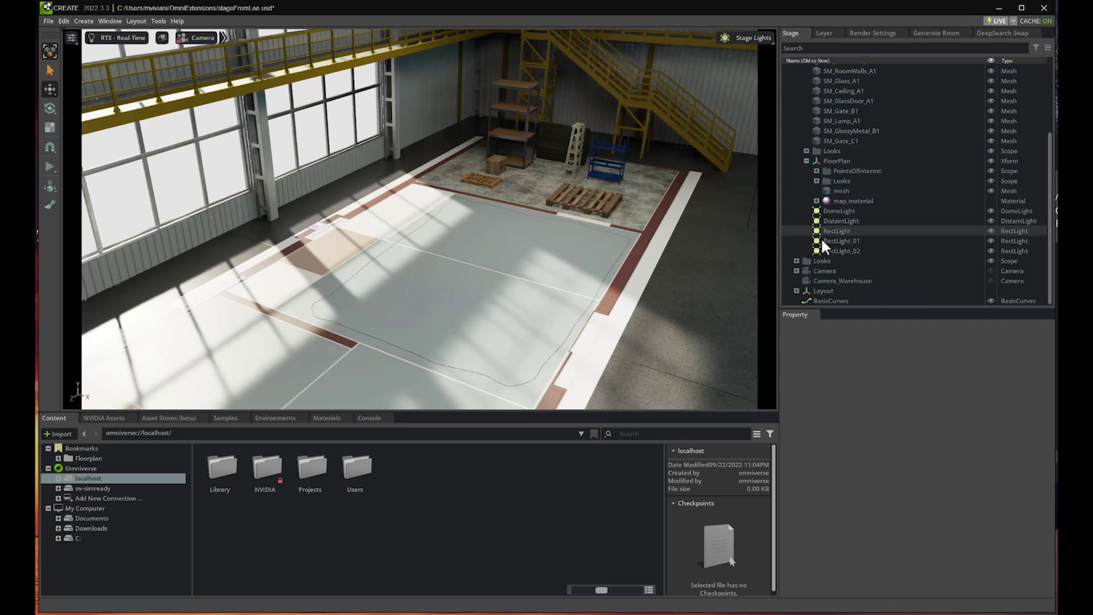
{"action": "left_click", "coordinate": [835, 301]}
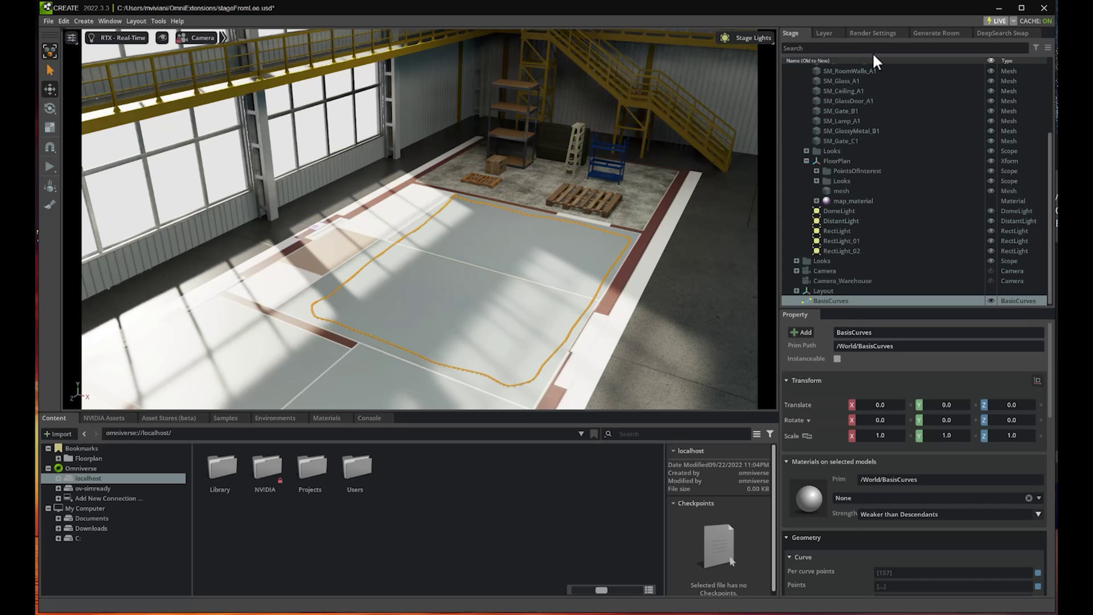
{"action": "left_click", "coordinate": [942, 33]}
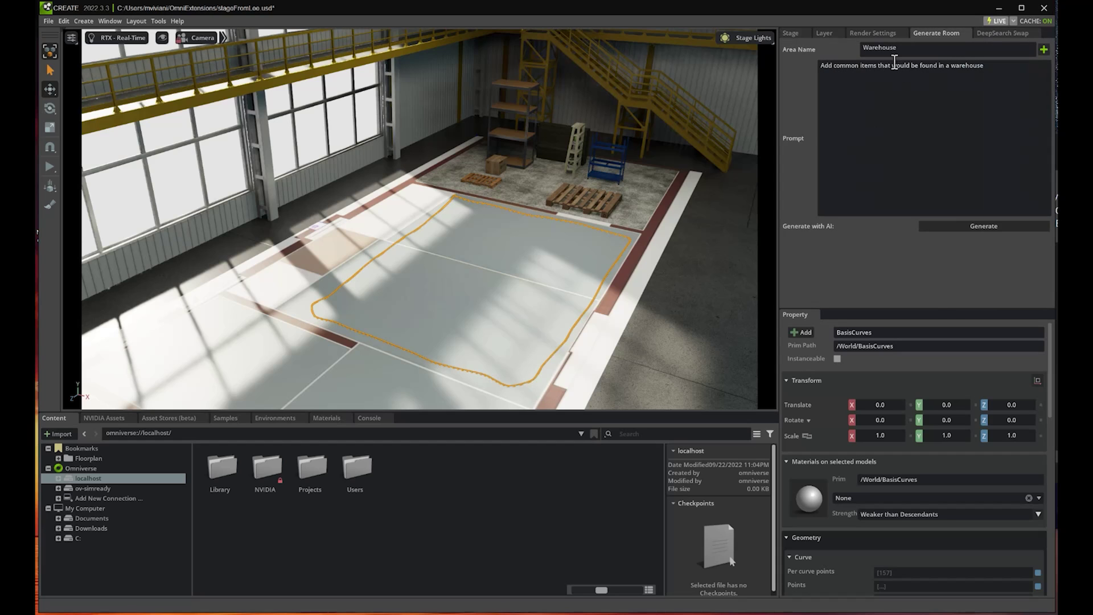
{"action": "double_click", "coordinate": [866, 47]}
{"action": "type", "text": "Reception"}
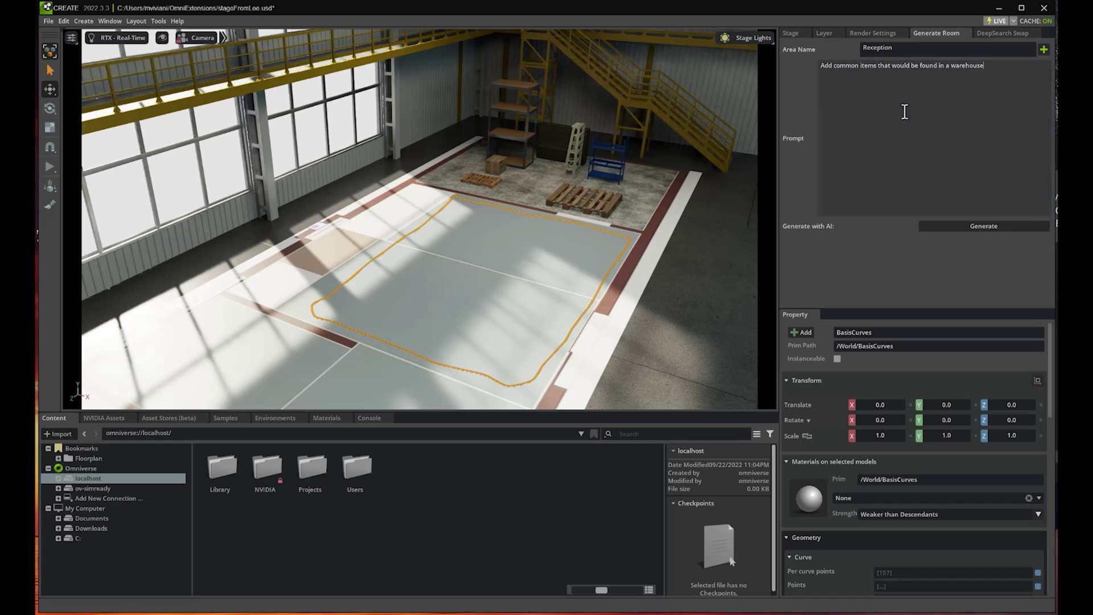
- Replace the prompt with the front-desk greeting area and waiting lounge description
{"action": "left_click_drag", "start_coordinate": [995, 68], "coordinate": [750, 63]}
{"action": "key", "text": "ctrl+v"}
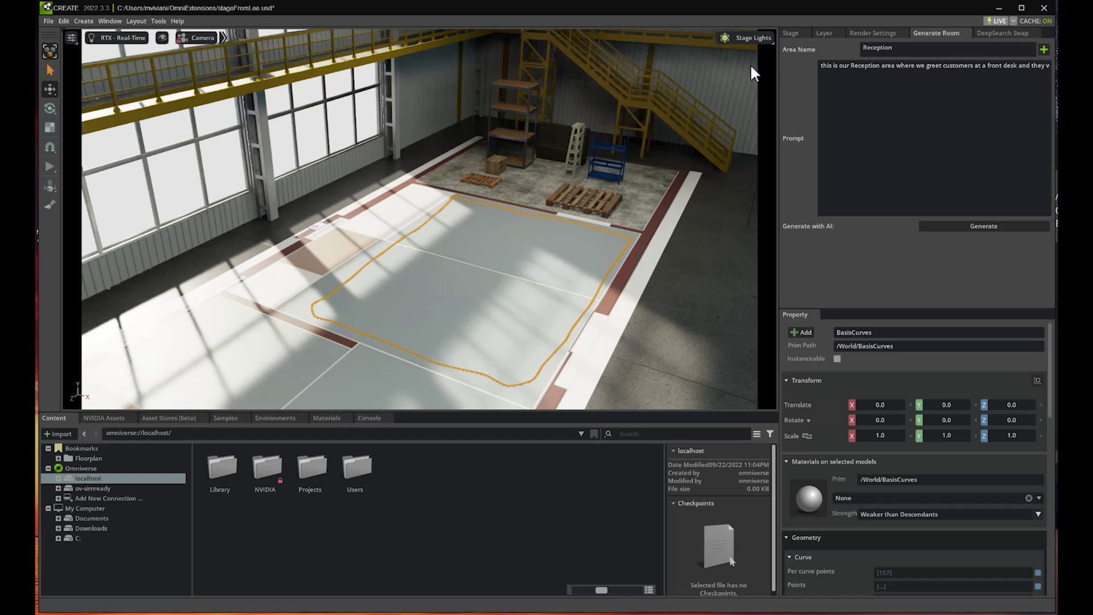
{"action": "key", "text": "BackSpace"}
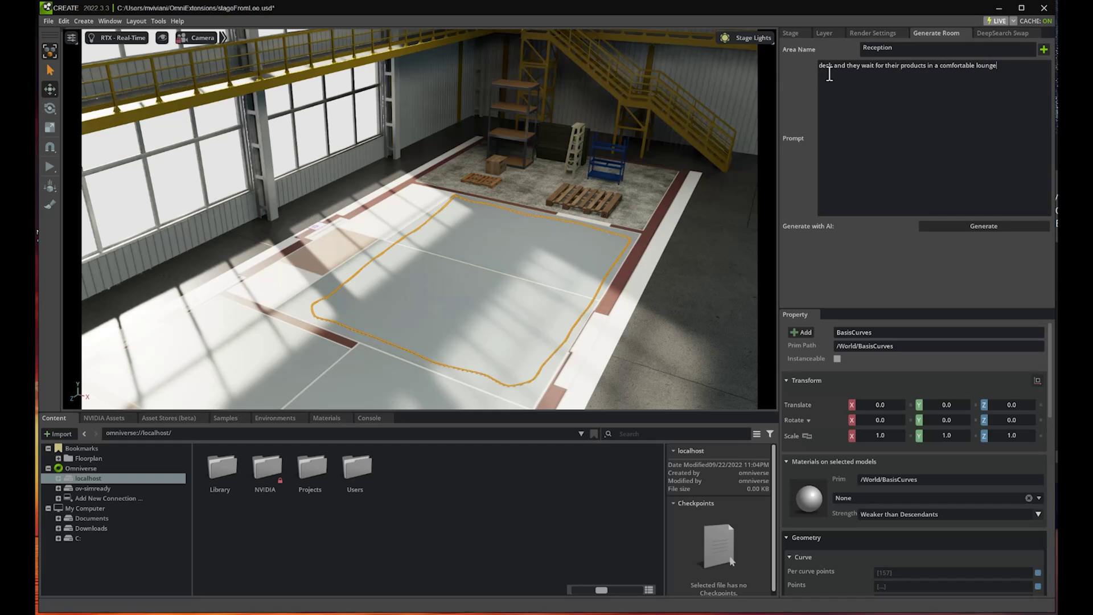
{"action": "left_click", "coordinate": [926, 67]}
{"action": "left_click", "coordinate": [909, 69]}
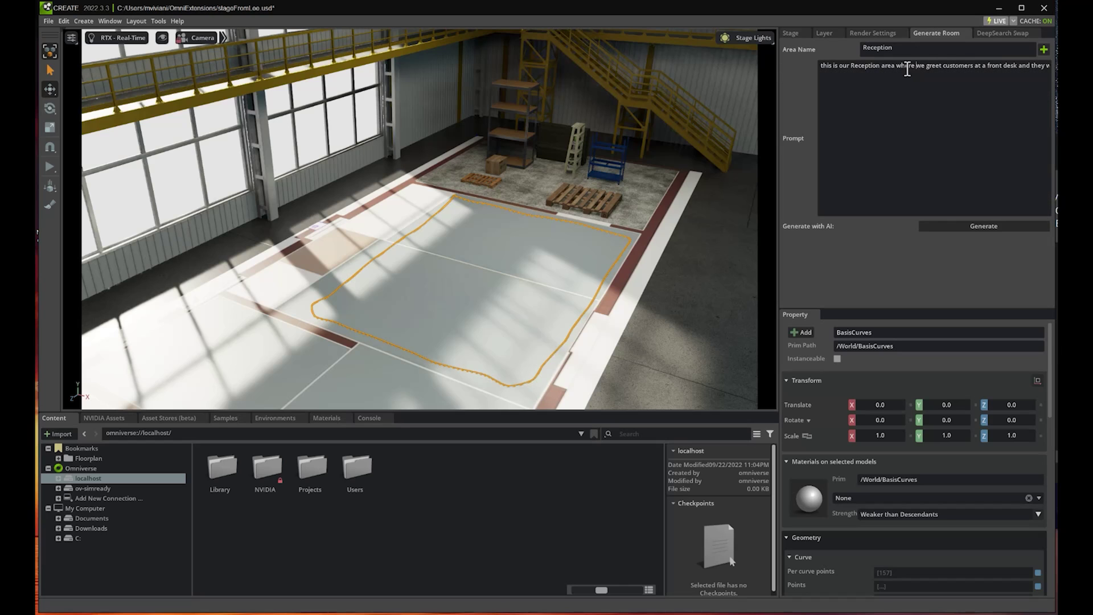
{"action": "double_click", "coordinate": [956, 68]}
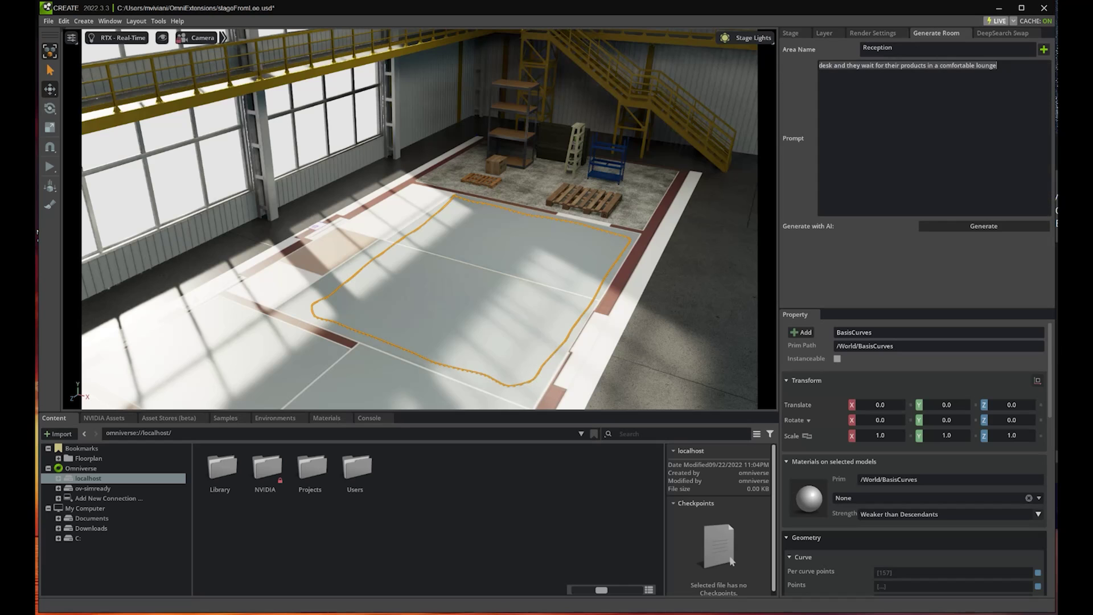
{"action": "left_click", "coordinate": [1001, 67]}
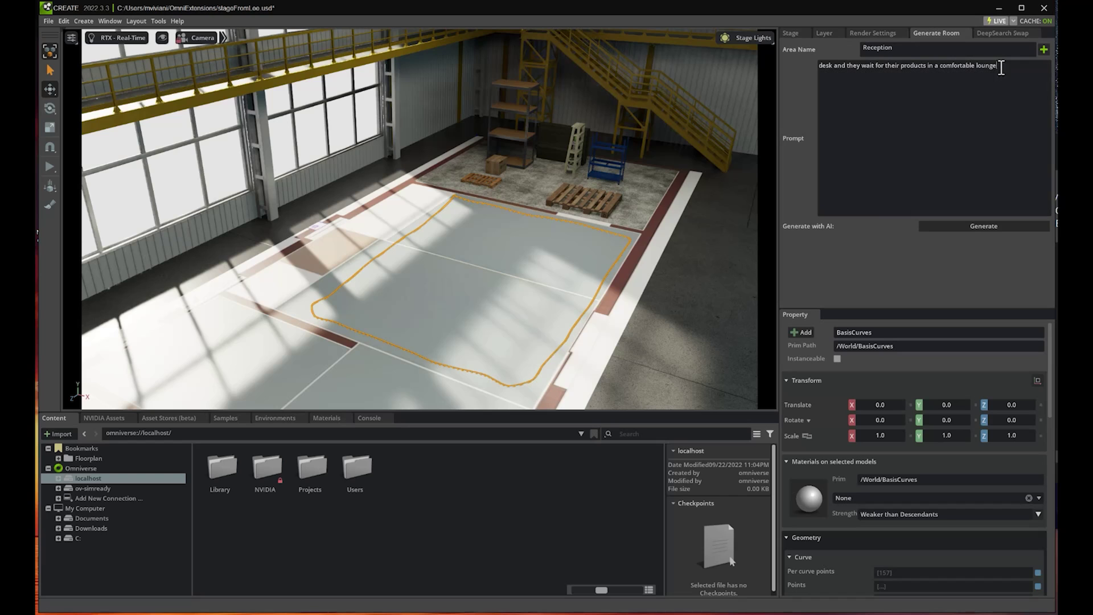
{"action": "left_click", "coordinate": [791, 33]}
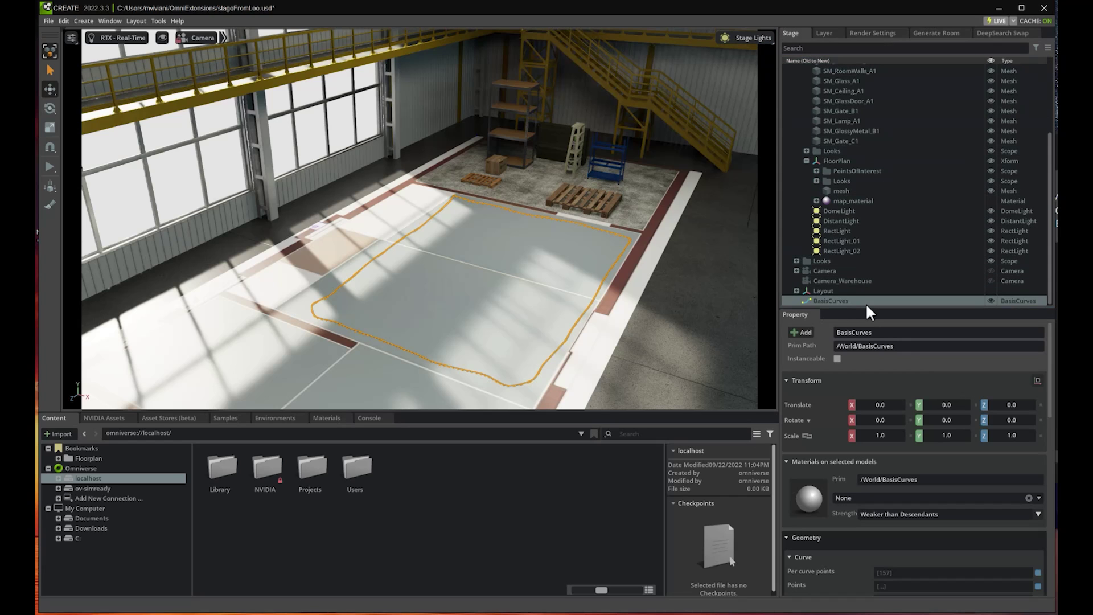
- Create the textured Reception floor from the selected outline
{"action": "left_click", "coordinate": [933, 33]}
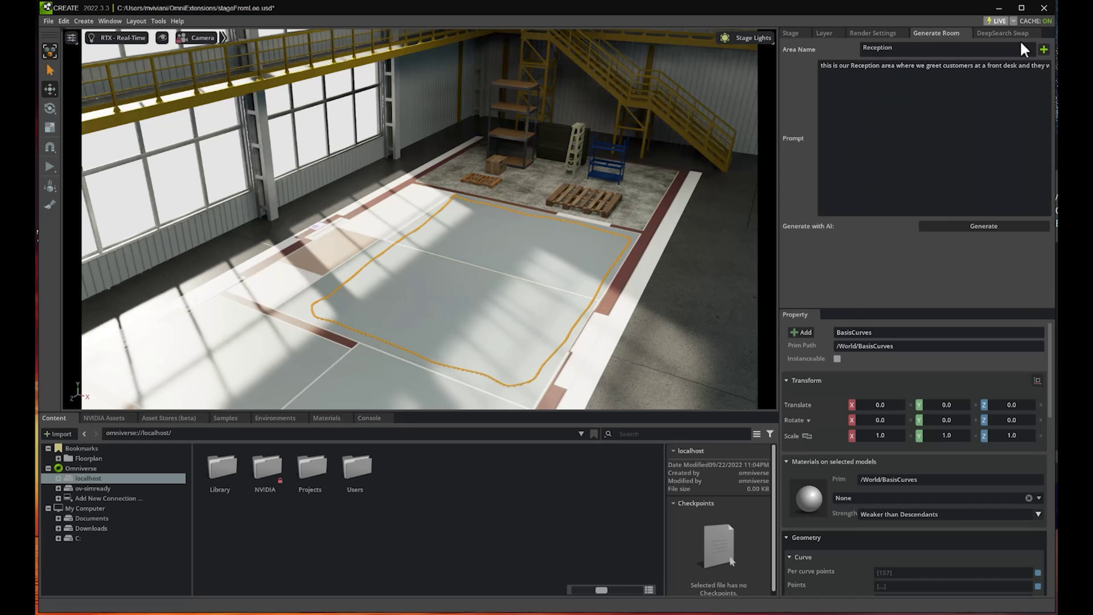
{"action": "left_click", "coordinate": [1044, 49]}
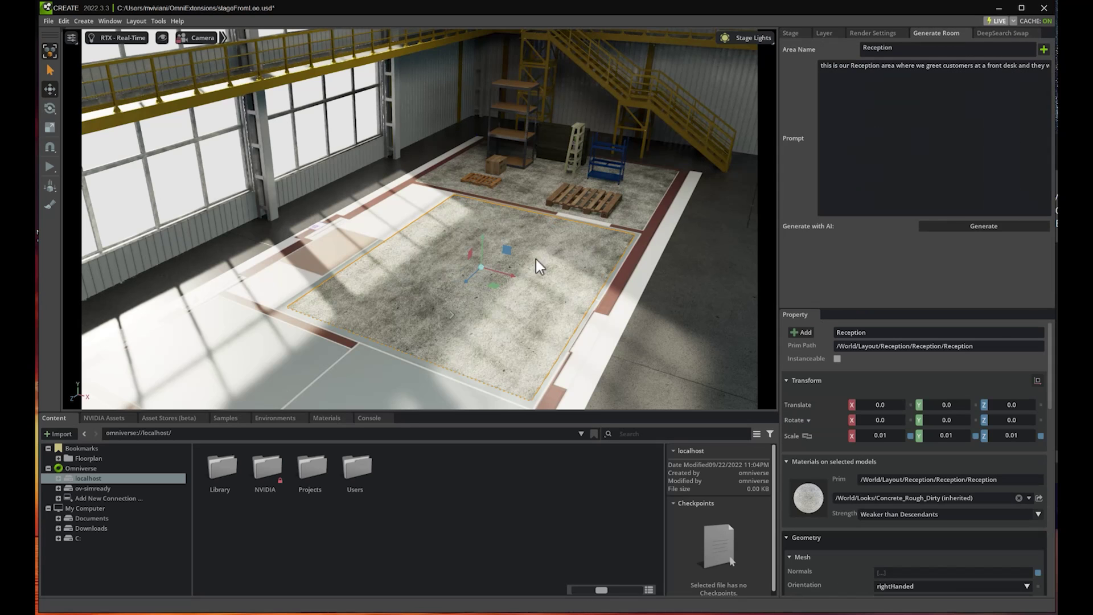
{"action": "left_click", "coordinate": [790, 33]}
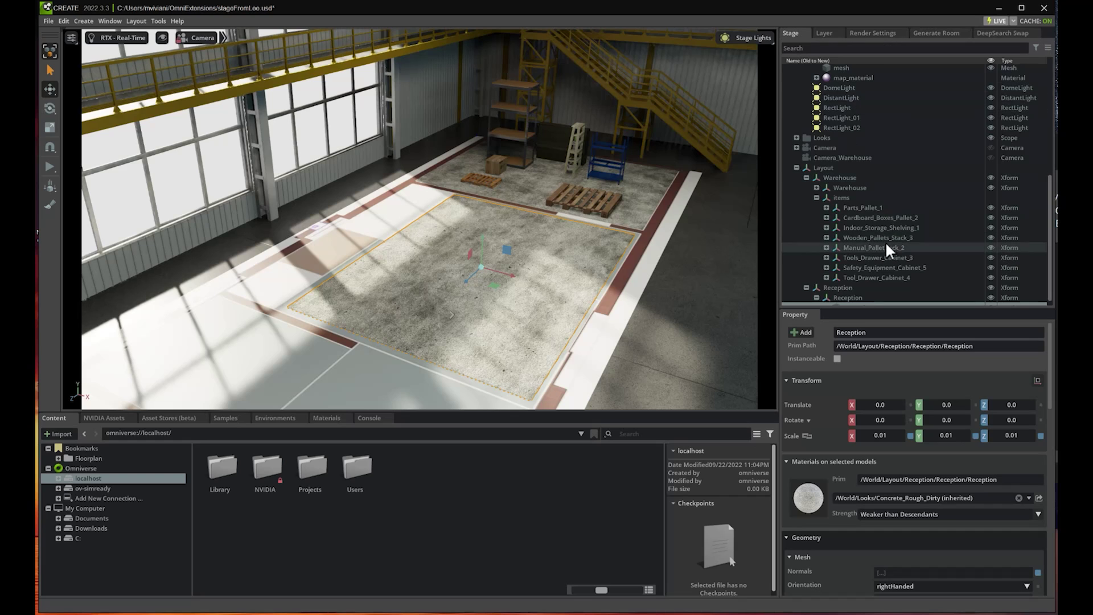
{"action": "scroll", "coordinate": [886, 242], "scroll_direction": "down", "scroll_amount": 1}
- Select the Reception group and start AI generation of its lounge furniture
{"action": "left_click", "coordinate": [848, 291]}
{"action": "left_click", "coordinate": [943, 33]}
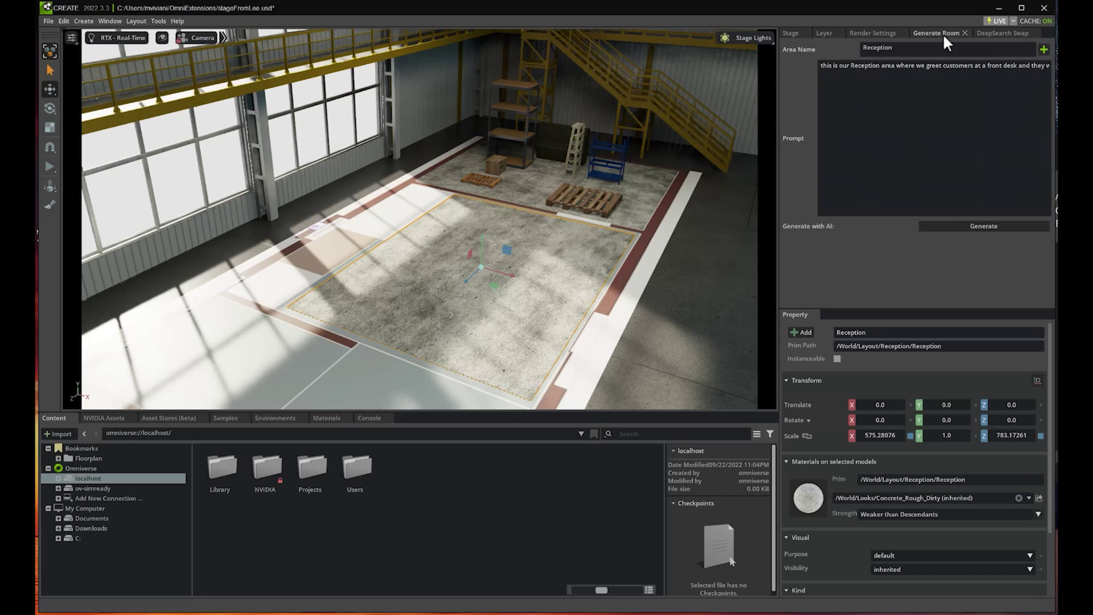
{"action": "left_click", "coordinate": [986, 227]}
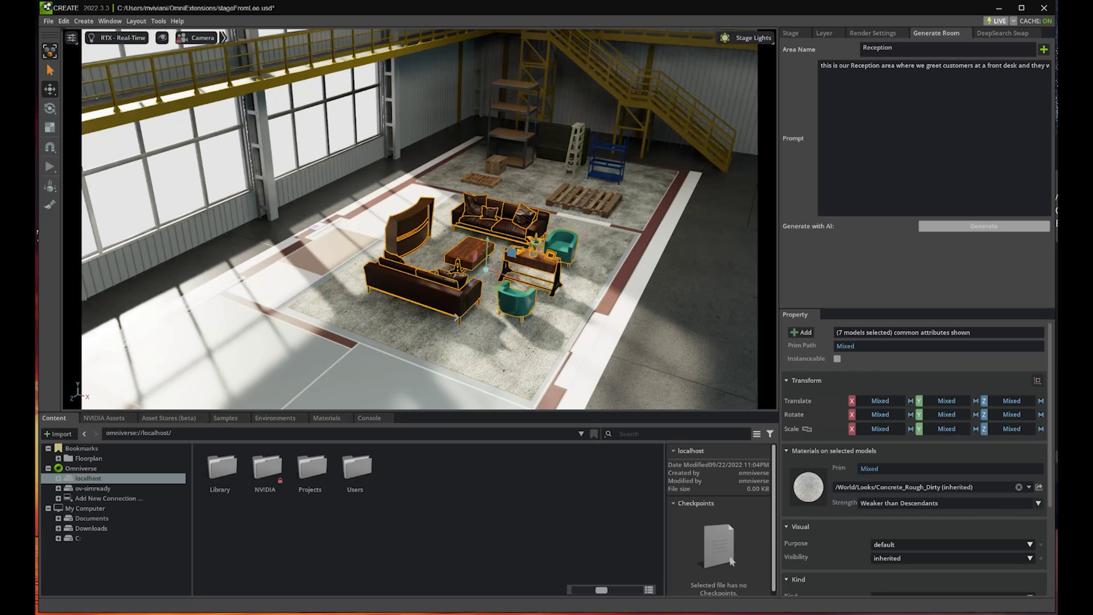
- Deselect the newly generated sofas, armchairs and tables once generation finishes
{"action": "left_click", "coordinate": [771, 236]}
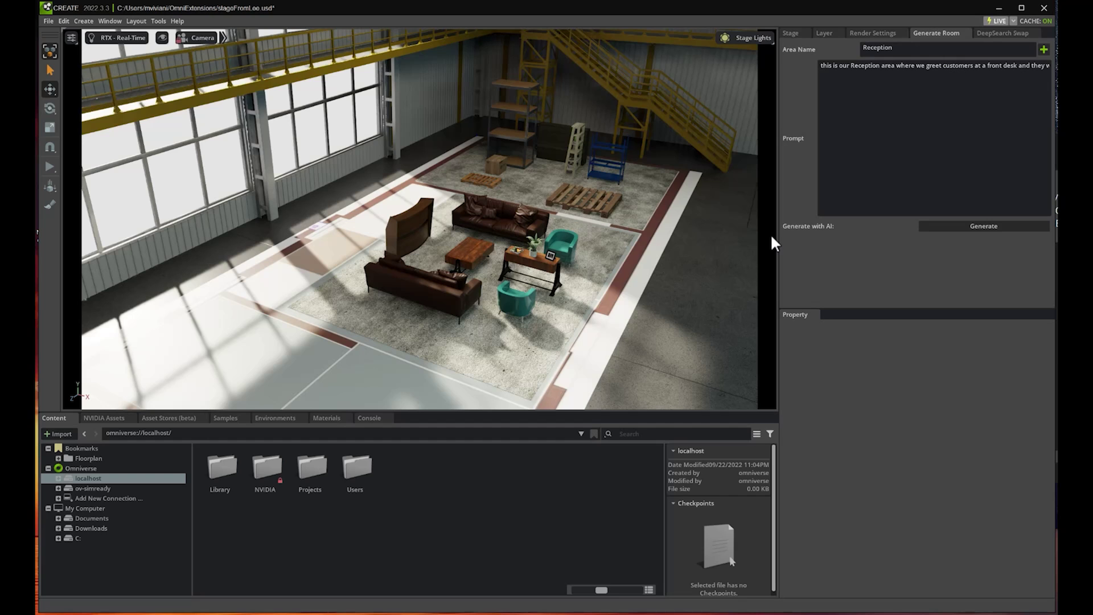
- Expand Reception items and inspect Elegant_Front_Desk, Modern_Sofa_1, Modern_Sofa_2 and Stylish_Coffee_Table
{"action": "left_click", "coordinate": [793, 33]}
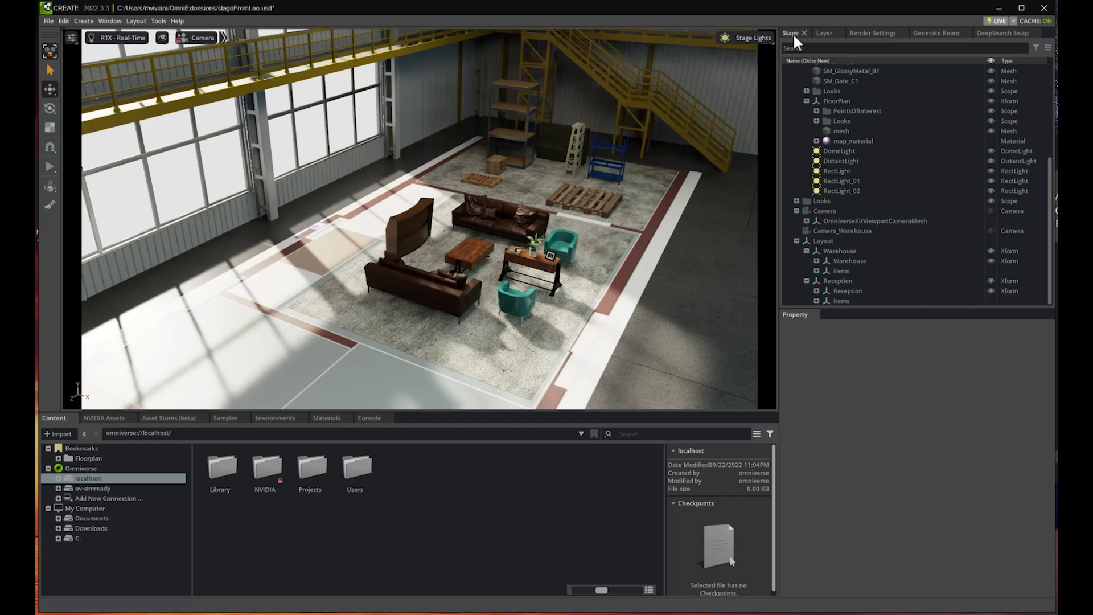
{"action": "left_click", "coordinate": [816, 301]}
{"action": "scroll", "coordinate": [825, 289], "scroll_direction": "down", "scroll_amount": 2}
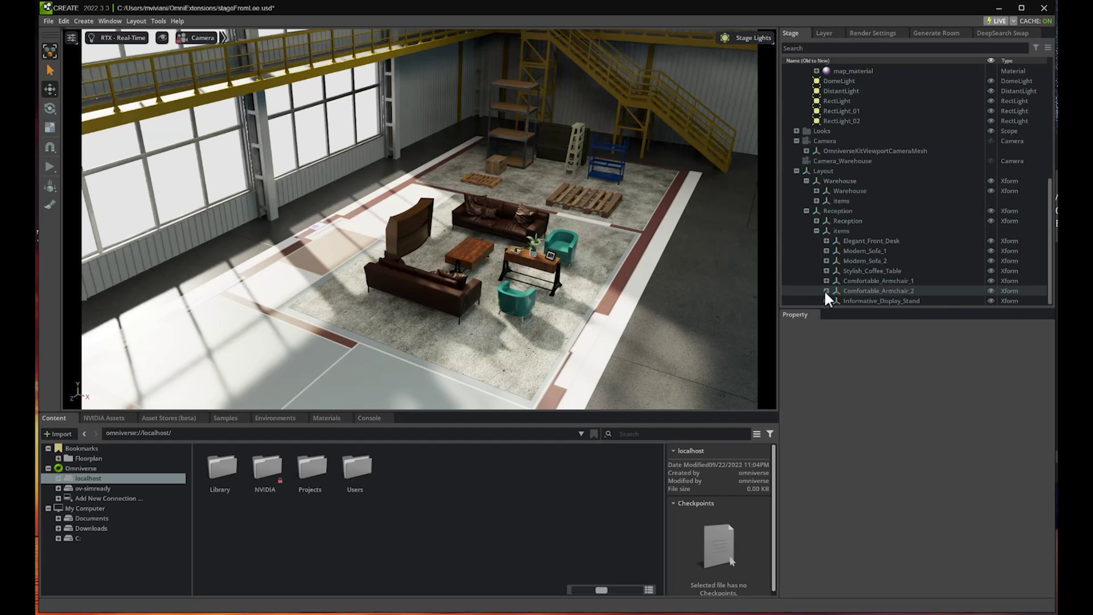
{"action": "left_click", "coordinate": [861, 243]}
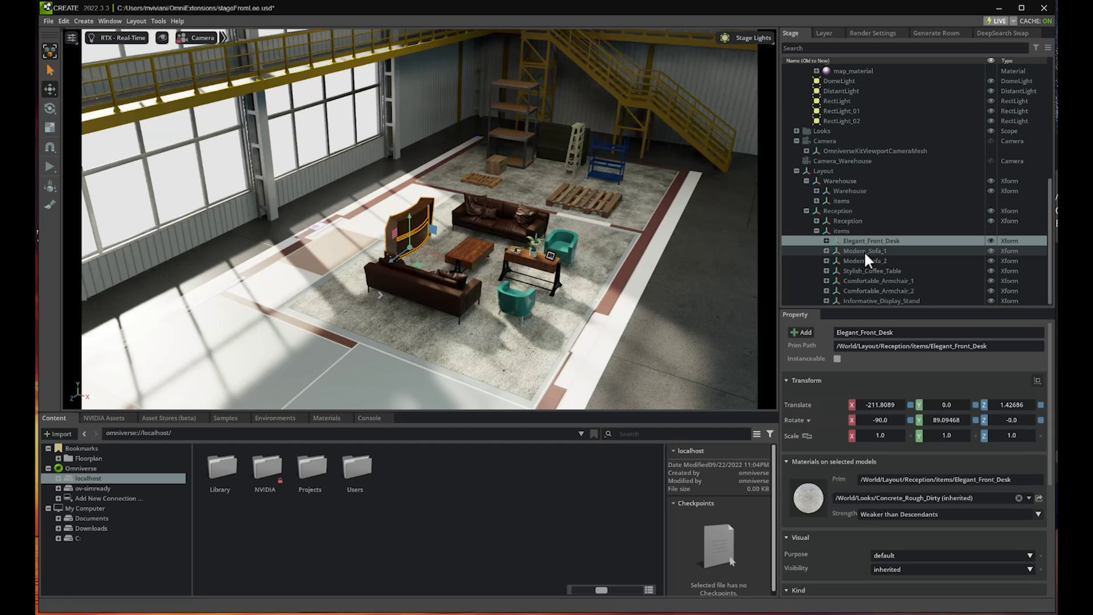
{"action": "left_click", "coordinate": [863, 250]}
{"action": "left_click", "coordinate": [865, 259]}
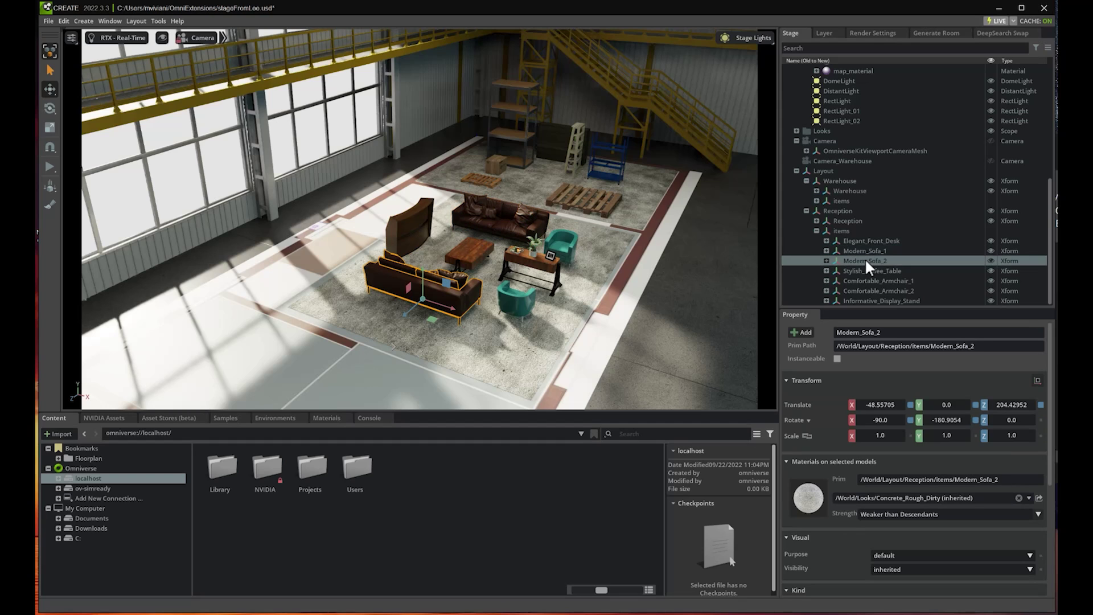
{"action": "left_click", "coordinate": [868, 271]}
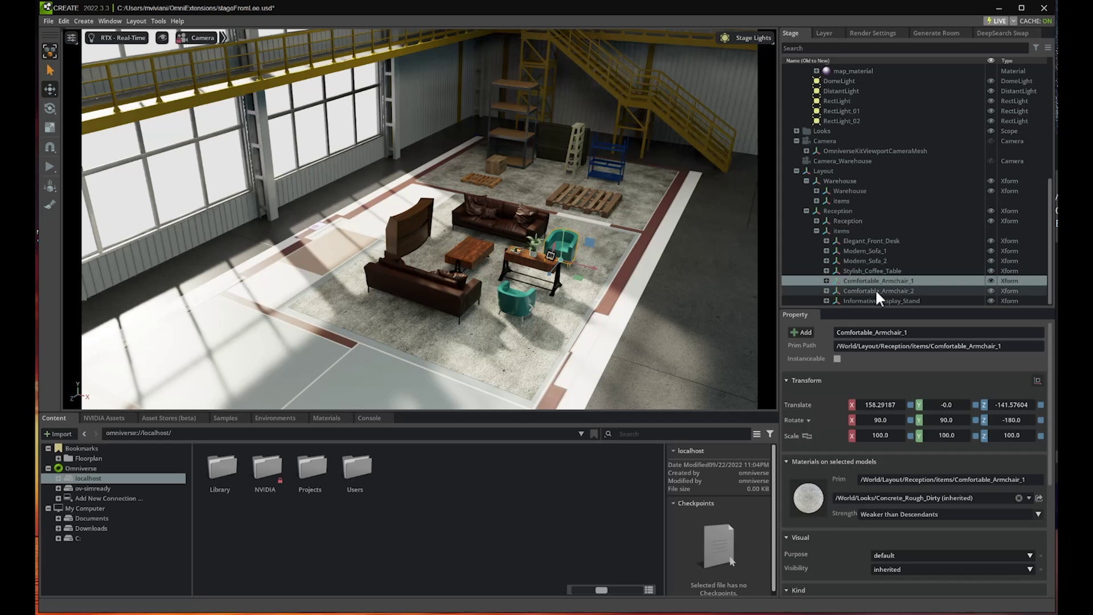
- Inspect an armchair and Informative_Display_Stand, deselect, and save the scene
{"action": "left_click", "coordinate": [875, 289]}
{"action": "left_click", "coordinate": [875, 301]}
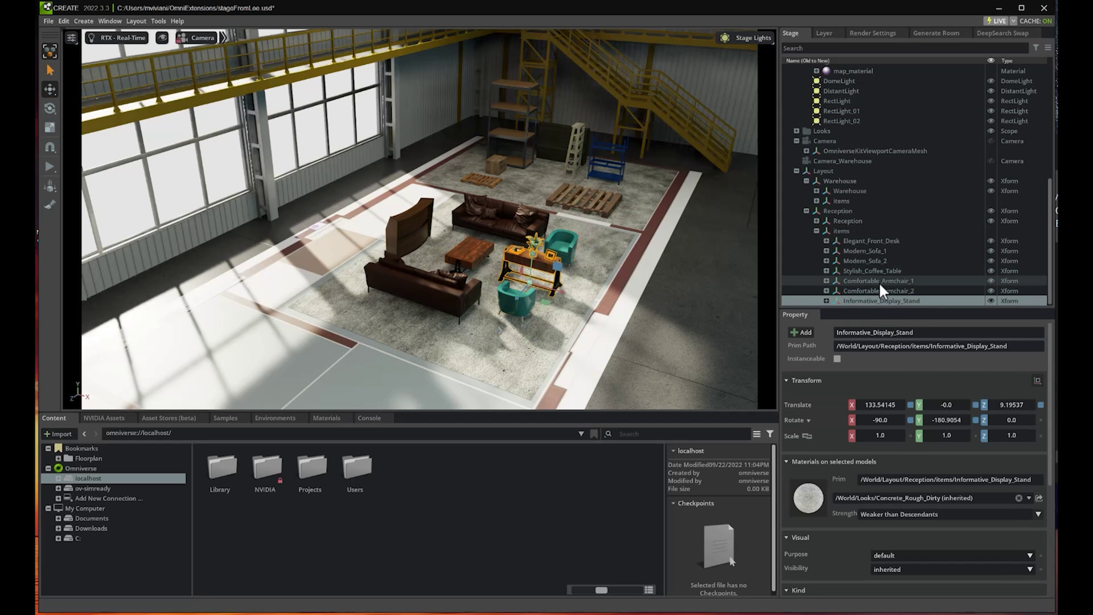
{"action": "left_click", "coordinate": [765, 206]}
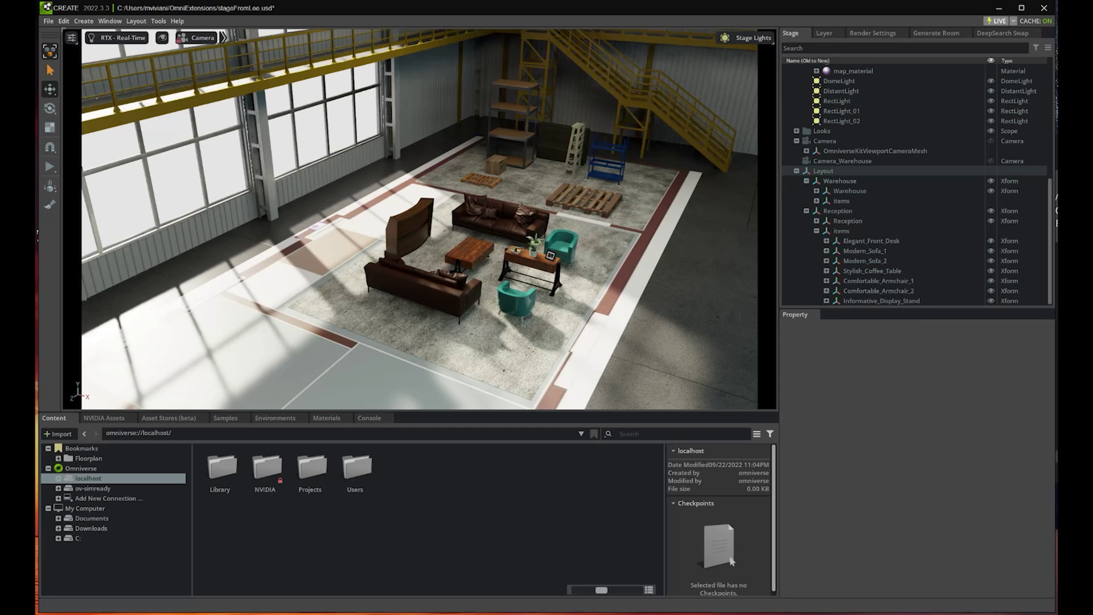
{"action": "key", "text": "ctrl+s"}
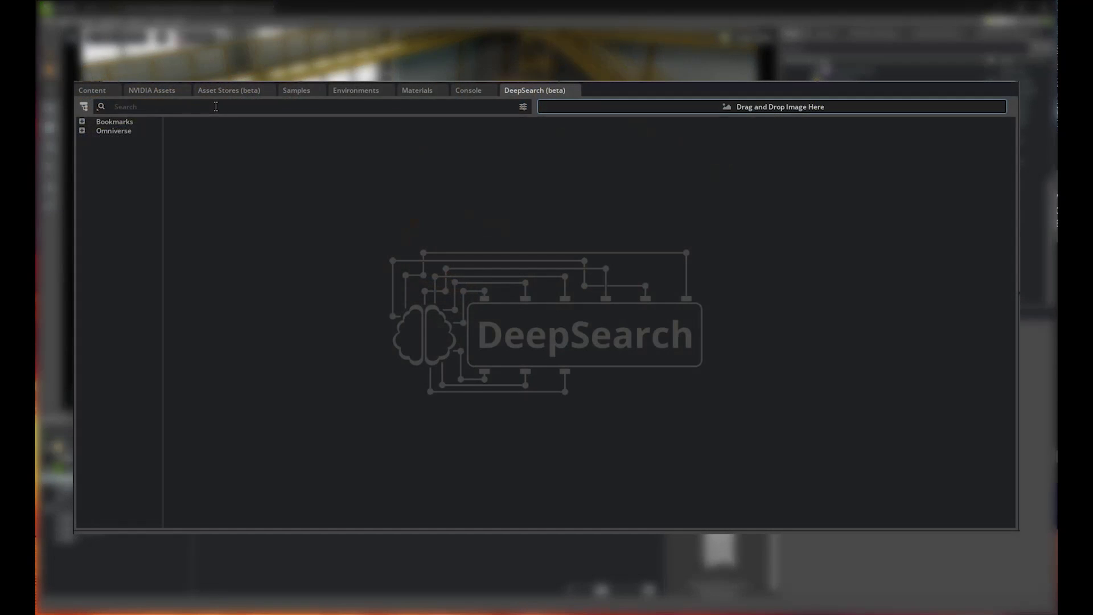
- Search DeepSearch for 'tree' and zoom into the 11-result cluster
{"action": "type", "text": "tree"}
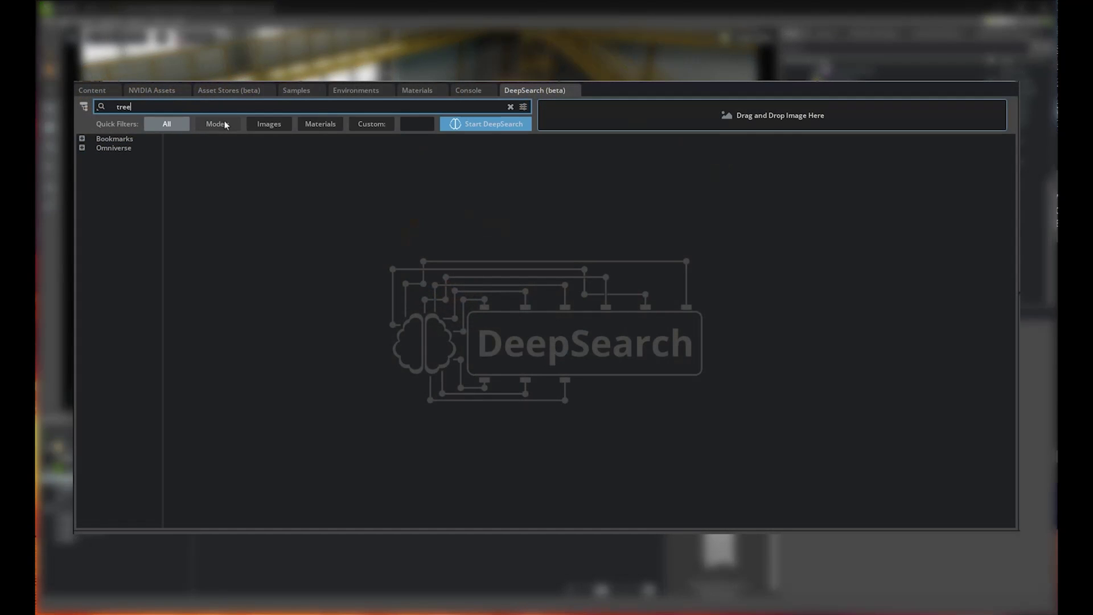
{"action": "key", "text": "Return"}
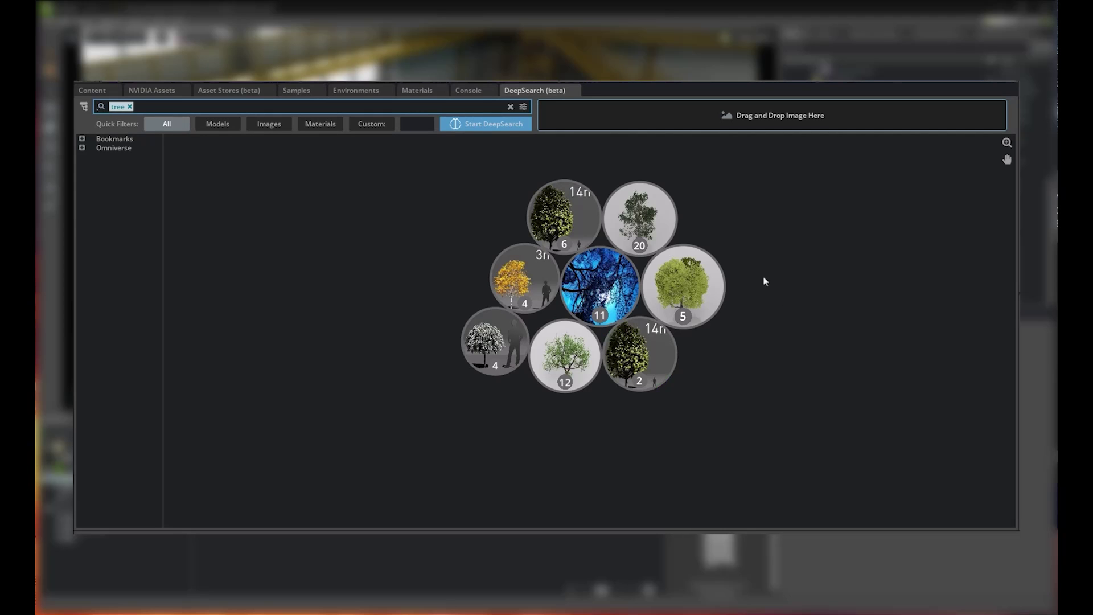
{"action": "left_click", "coordinate": [1006, 142]}
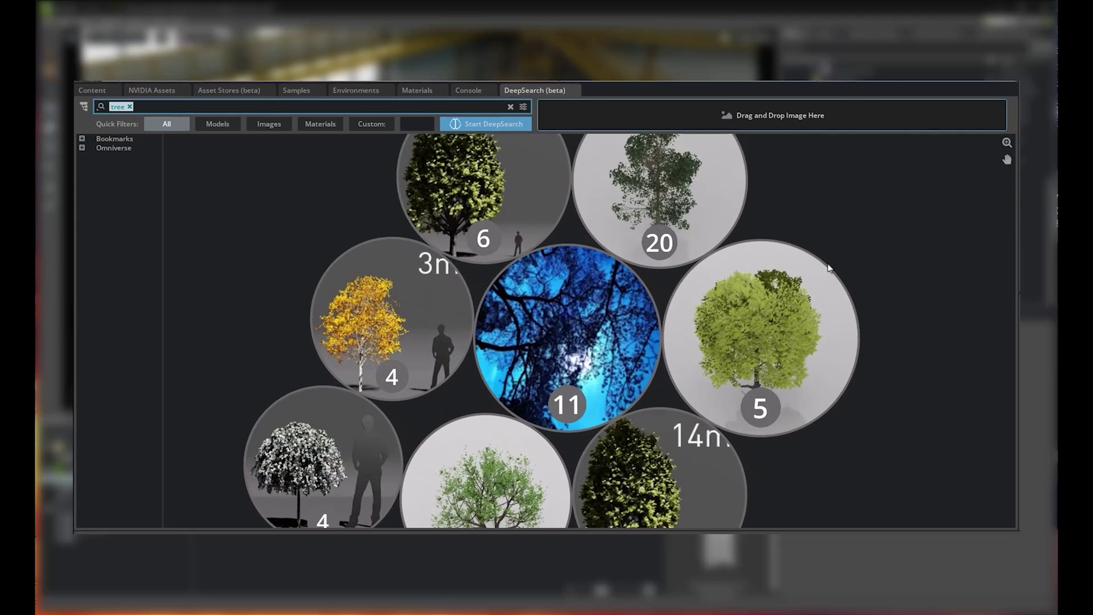
{"action": "left_click", "coordinate": [511, 300]}
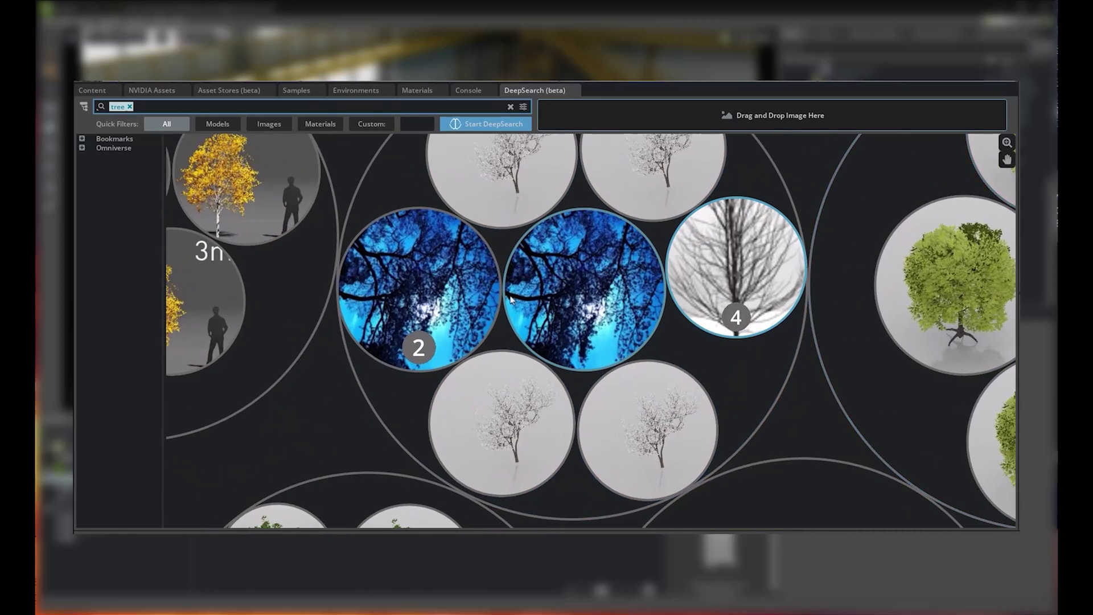
{"action": "left_click", "coordinate": [511, 300]}
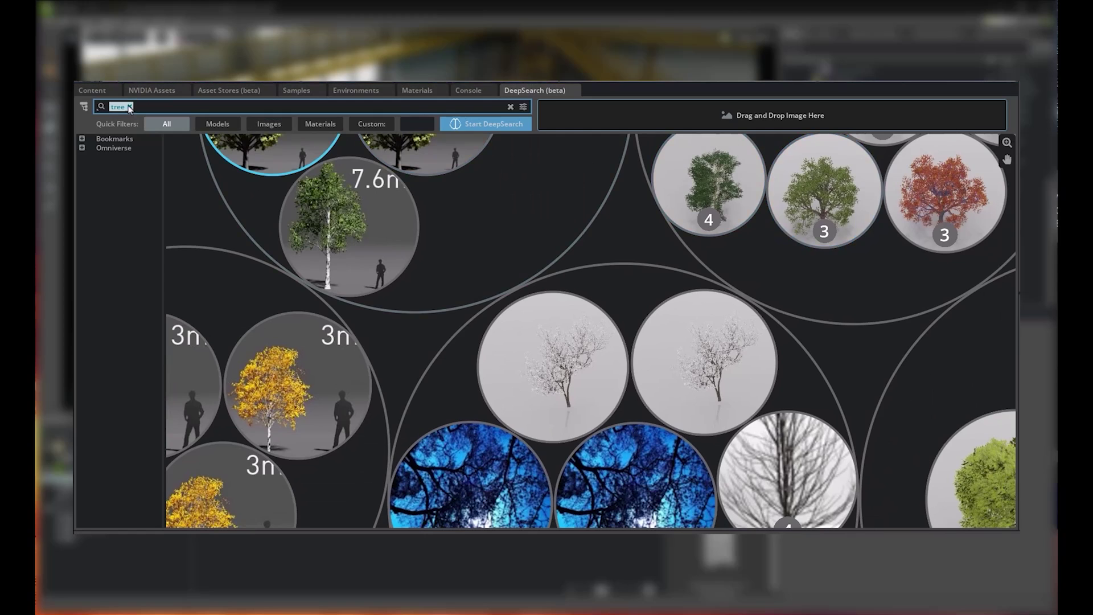
- Search for 'chair', zoom into the group of 17, then enter 'office chair'
{"action": "left_click", "coordinate": [129, 107]}
{"action": "type", "text": "chair"}
{"action": "key", "text": "Return"}
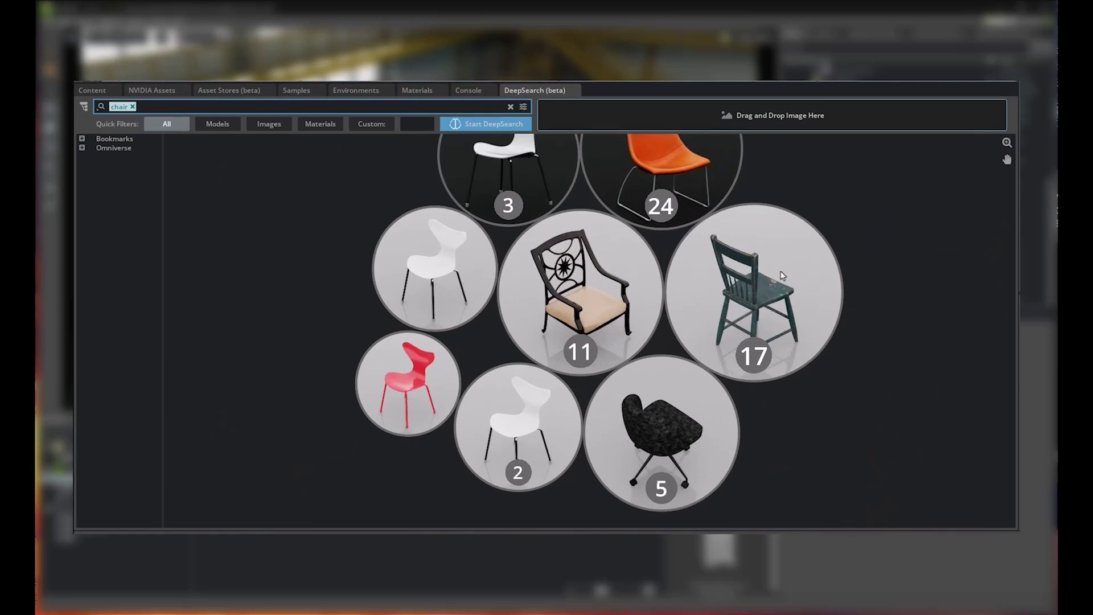
{"action": "left_click", "coordinate": [620, 243]}
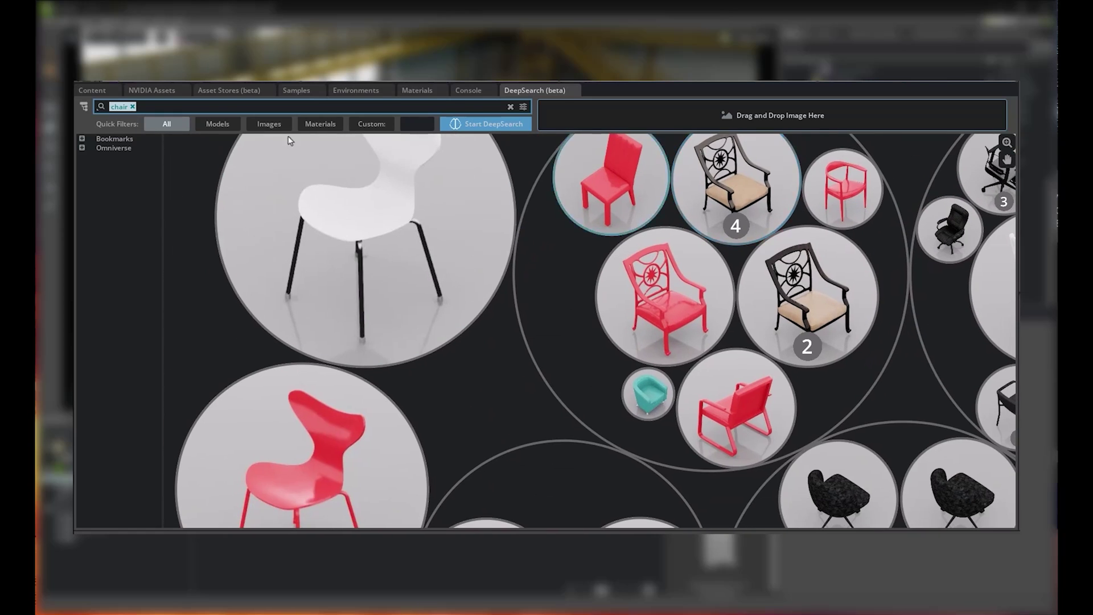
{"action": "left_click", "coordinate": [132, 107]}
{"action": "type", "text": "office "}
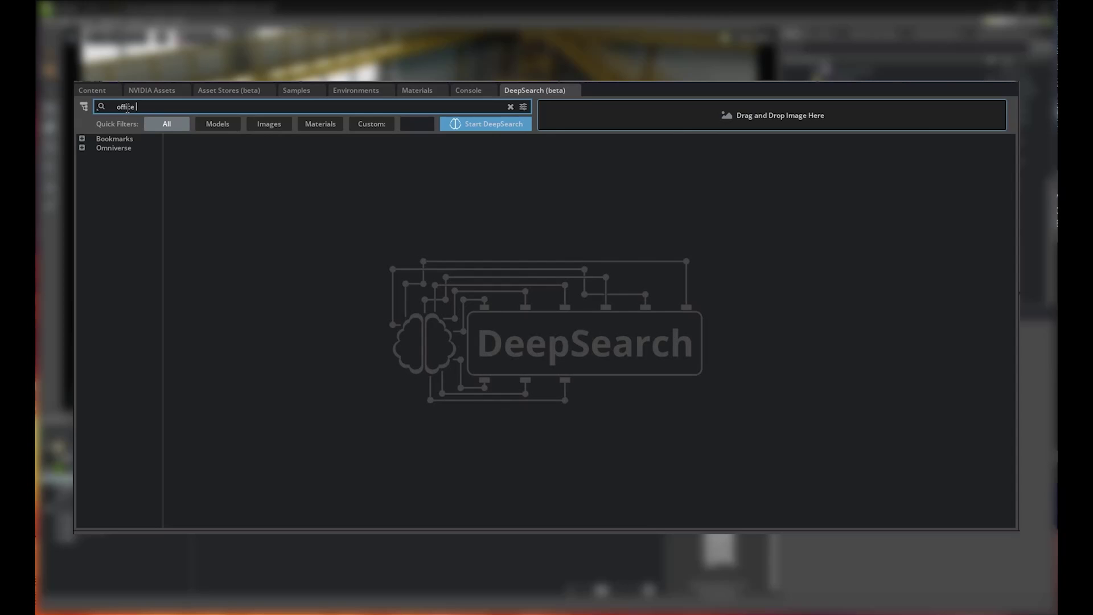
{"action": "type", "text": "chair"}
- Run a DeepSearch for 'office chair' and zoom into the clustered results around the blue stools
{"action": "left_click", "coordinate": [449, 124]}
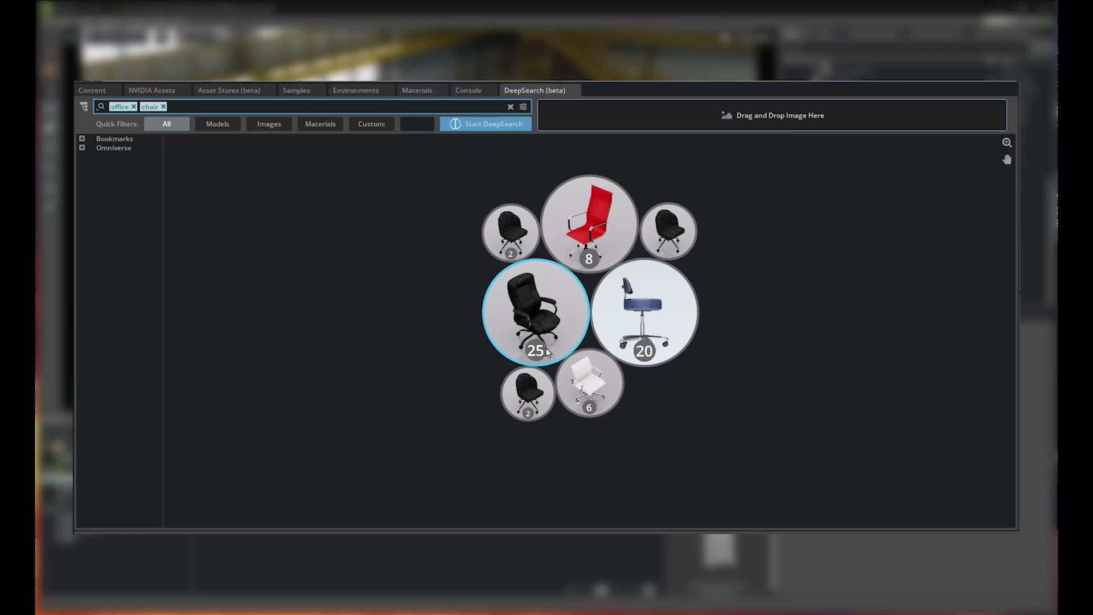
{"action": "left_click", "coordinate": [1007, 142]}
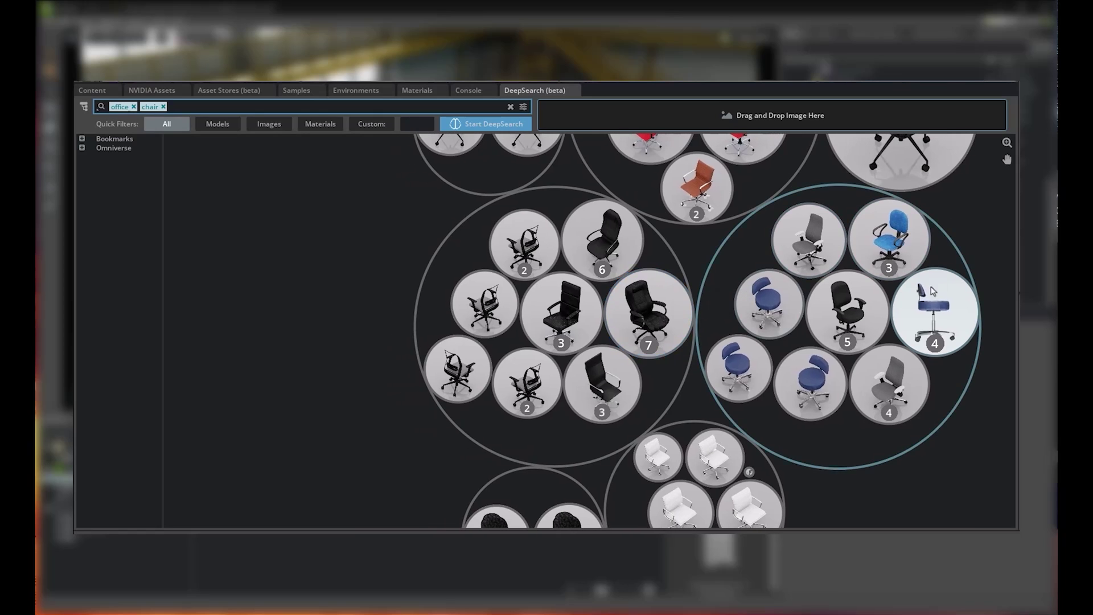
{"action": "scroll", "coordinate": [763, 370], "scroll_direction": "up", "scroll_amount": 3}
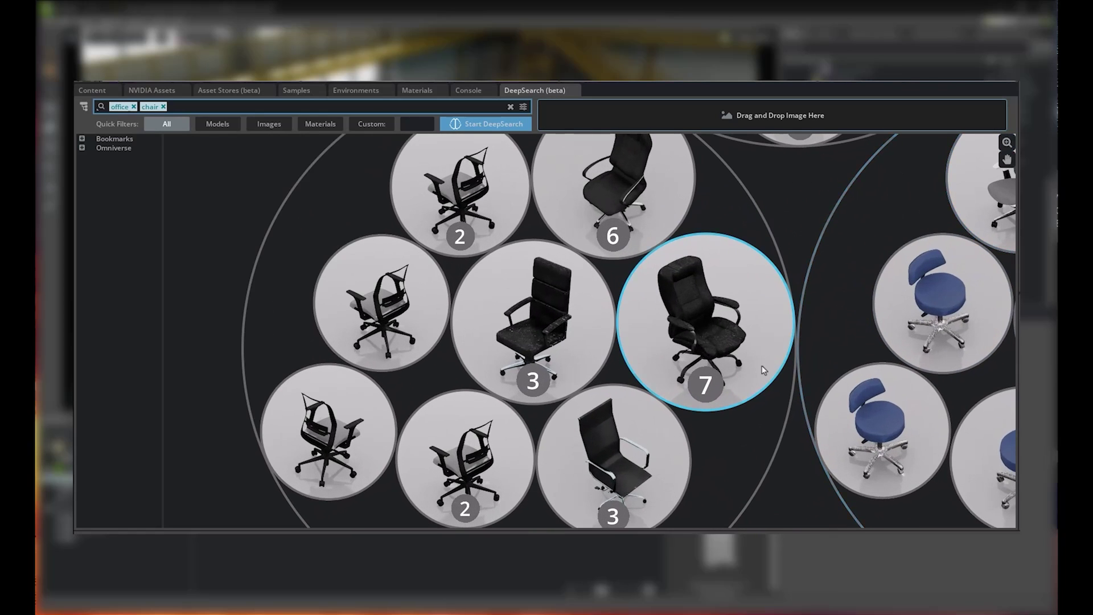
{"action": "left_click_drag", "start_coordinate": [770, 349], "coordinate": [319, 212]}
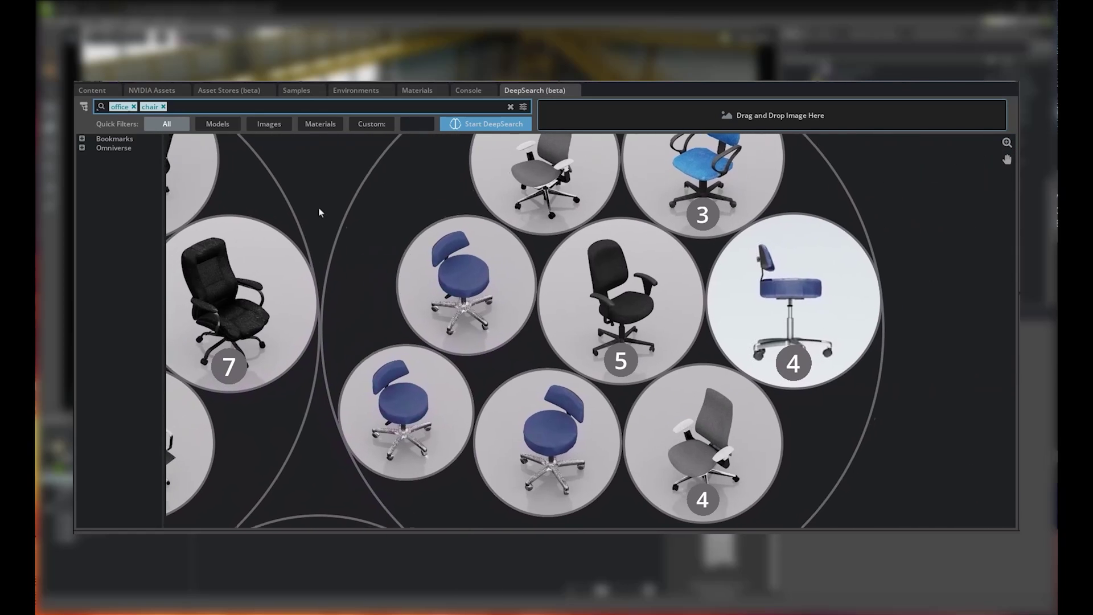
{"action": "left_click", "coordinate": [1006, 143]}
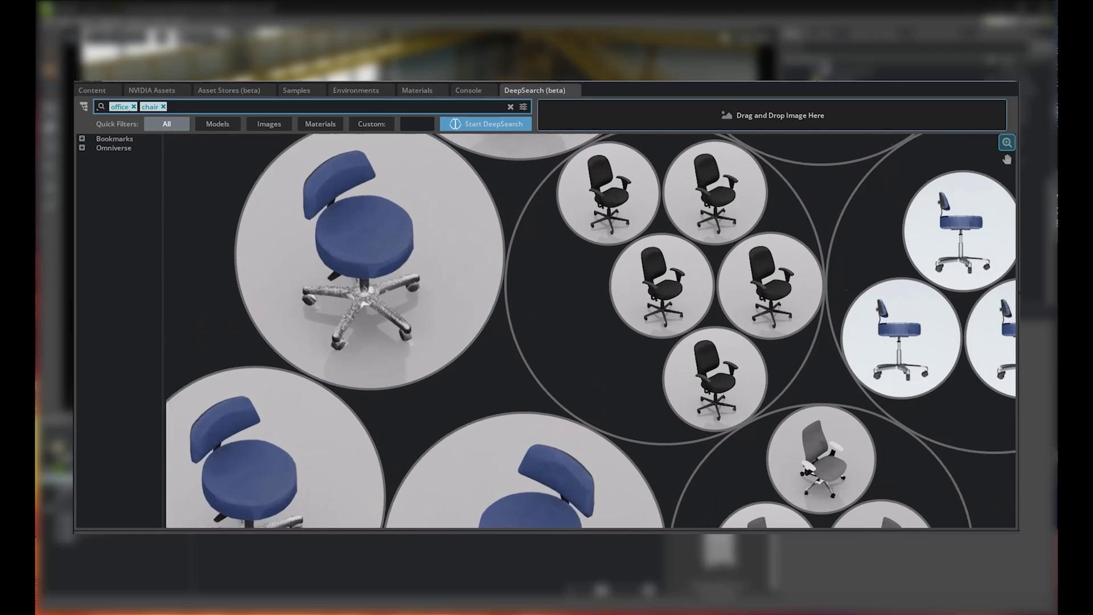
- Pan through the blue chair and stool clusters, return to top-level groups, then enter 'reception table'
{"action": "left_click_drag", "start_coordinate": [910, 259], "coordinate": [615, 488]}
{"action": "scroll", "coordinate": [509, 367], "scroll_direction": "up", "scroll_amount": 2}
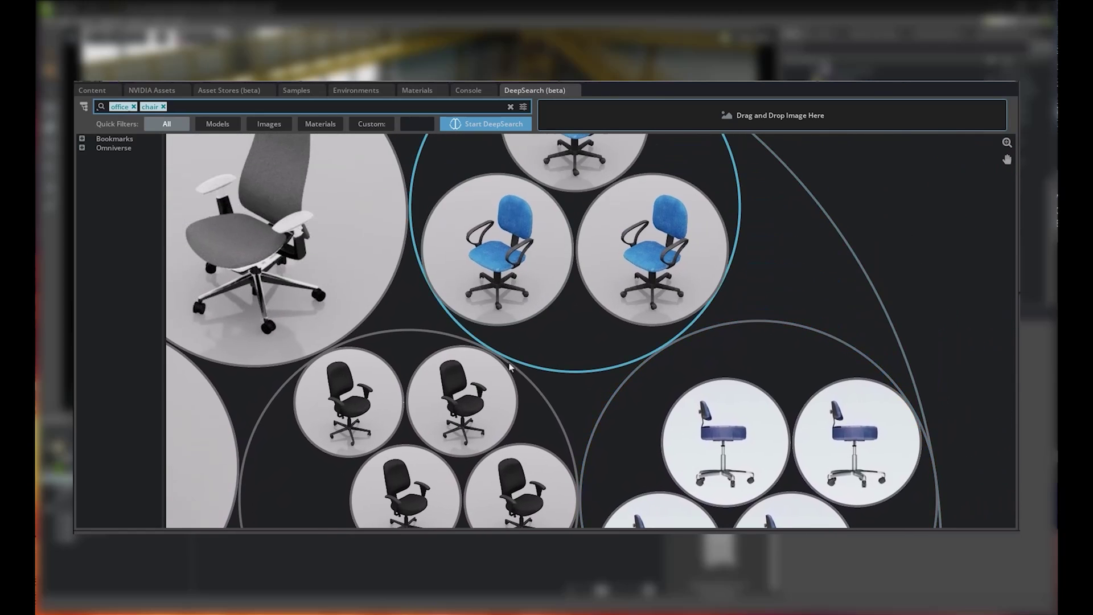
{"action": "left_click_drag", "start_coordinate": [484, 398], "coordinate": [843, 255]}
{"action": "left_click_drag", "start_coordinate": [454, 256], "coordinate": [842, 167]}
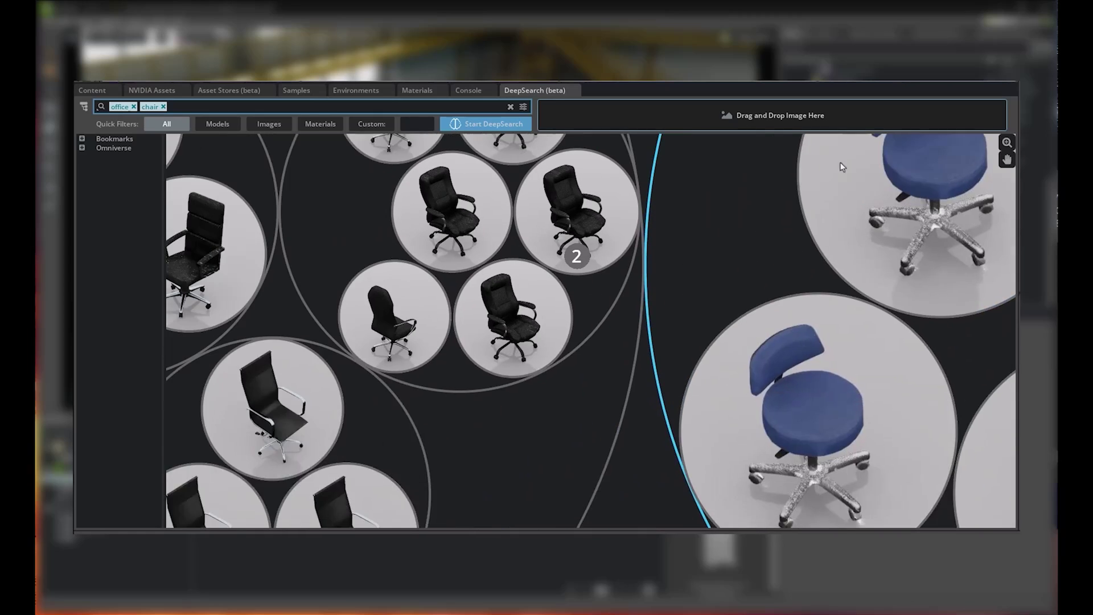
{"action": "scroll", "coordinate": [842, 167], "scroll_direction": "down", "scroll_amount": 3}
{"action": "left_click", "coordinate": [1007, 142]}
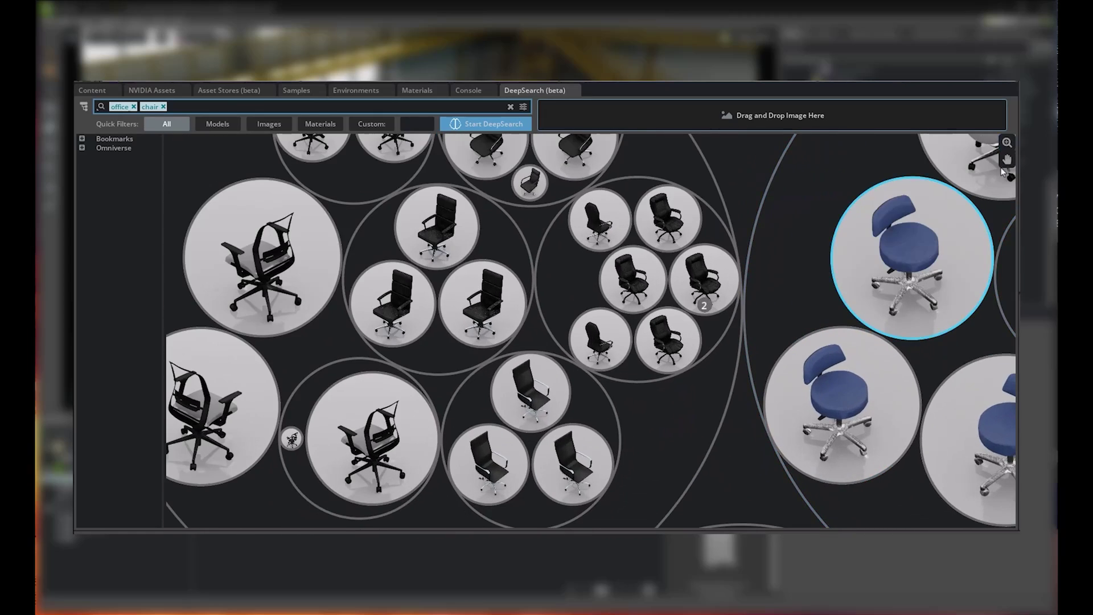
{"action": "left_click", "coordinate": [1006, 160]}
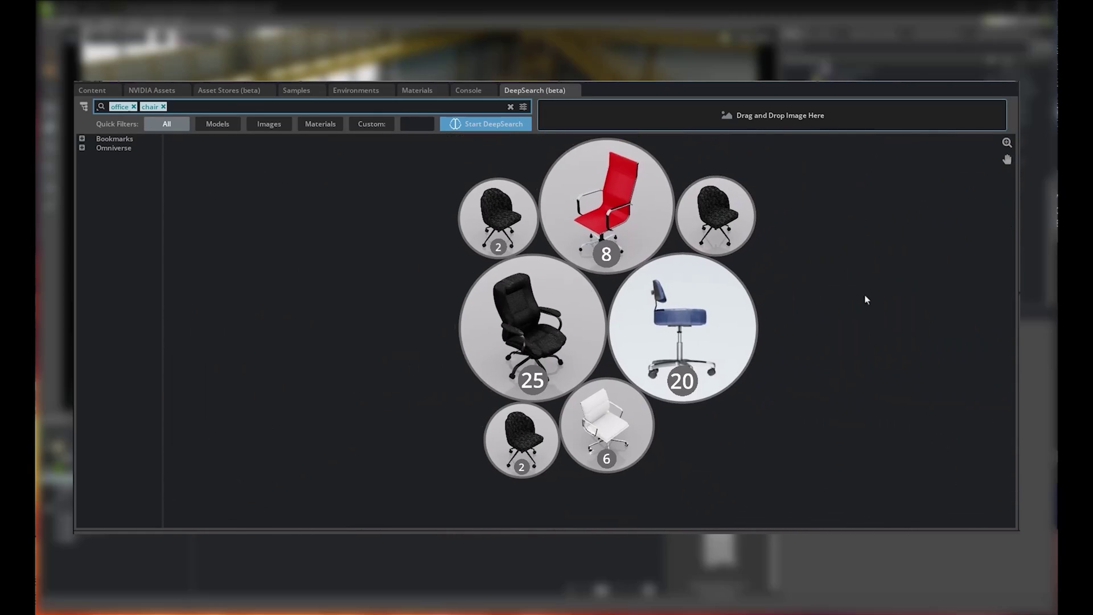
{"action": "left_click", "coordinate": [120, 107]}
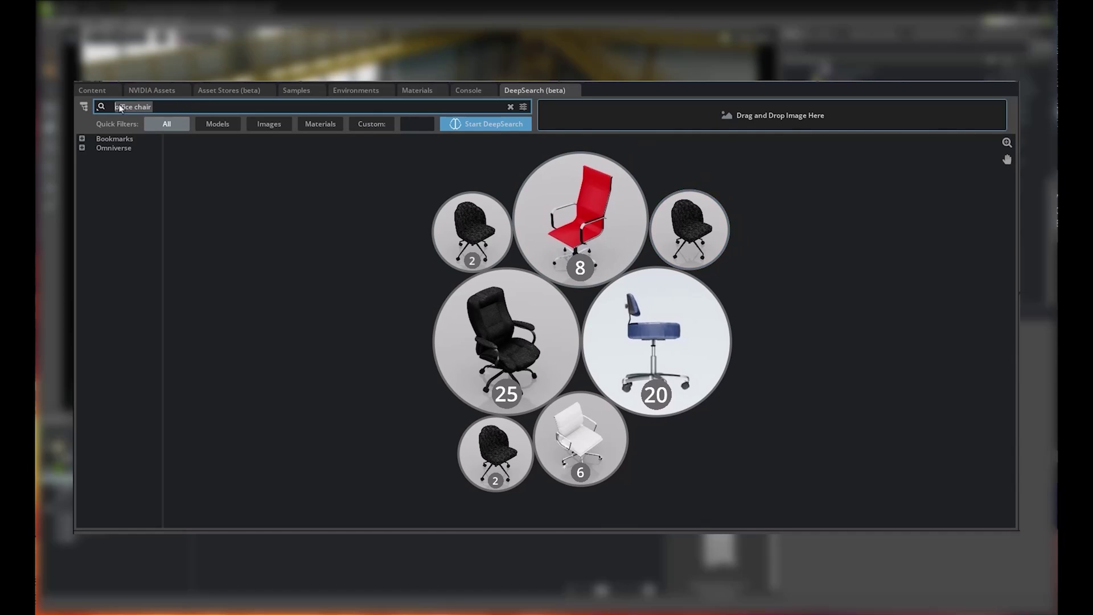
{"action": "type", "text": "reception table"}
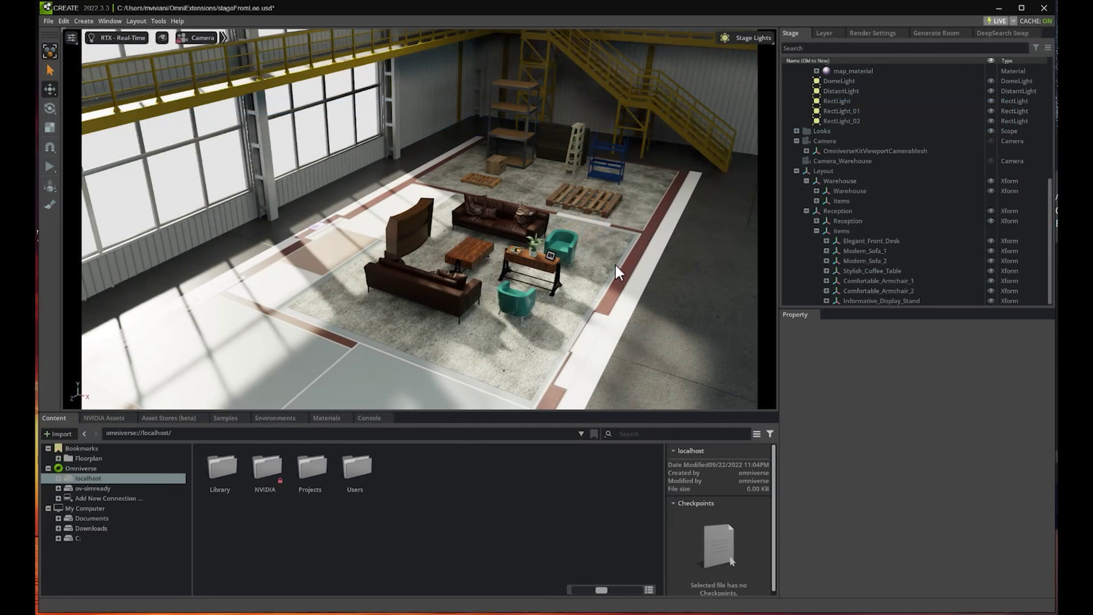
- Select the inner Modern_Sofa_1 model inside the Modern_Sofa_1 item in the Stage panel
{"action": "left_click", "coordinate": [861, 250]}
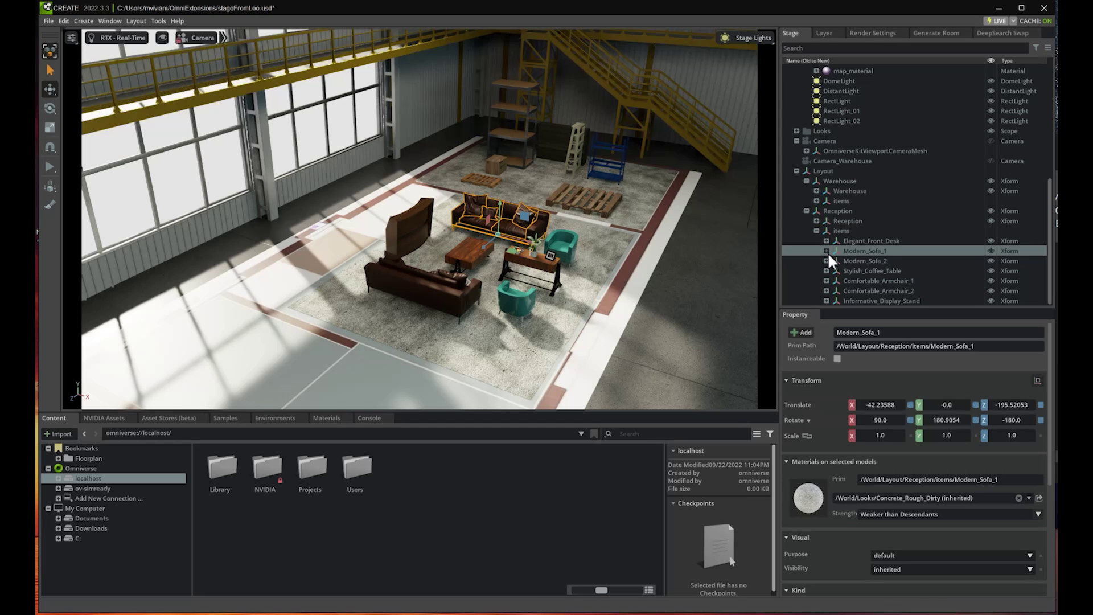
{"action": "left_click", "coordinate": [826, 251]}
{"action": "left_click", "coordinate": [851, 260]}
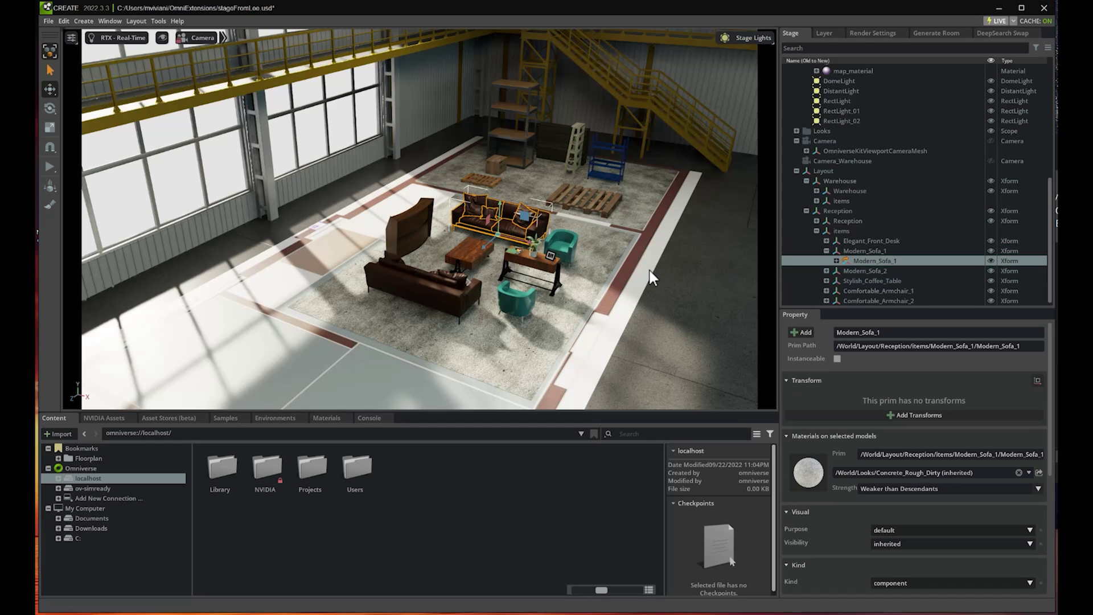
- Switch the viewport to the Perspective camera and frame the selected brown leather sofa
{"action": "left_click", "coordinate": [196, 37]}
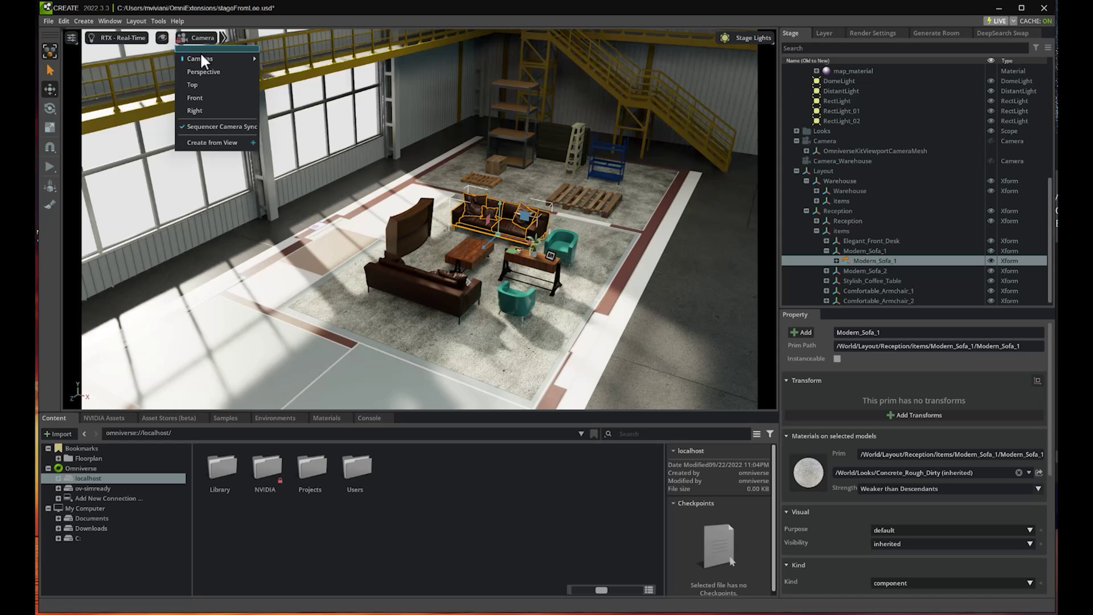
{"action": "left_click", "coordinate": [204, 71]}
{"action": "key", "text": "f"}
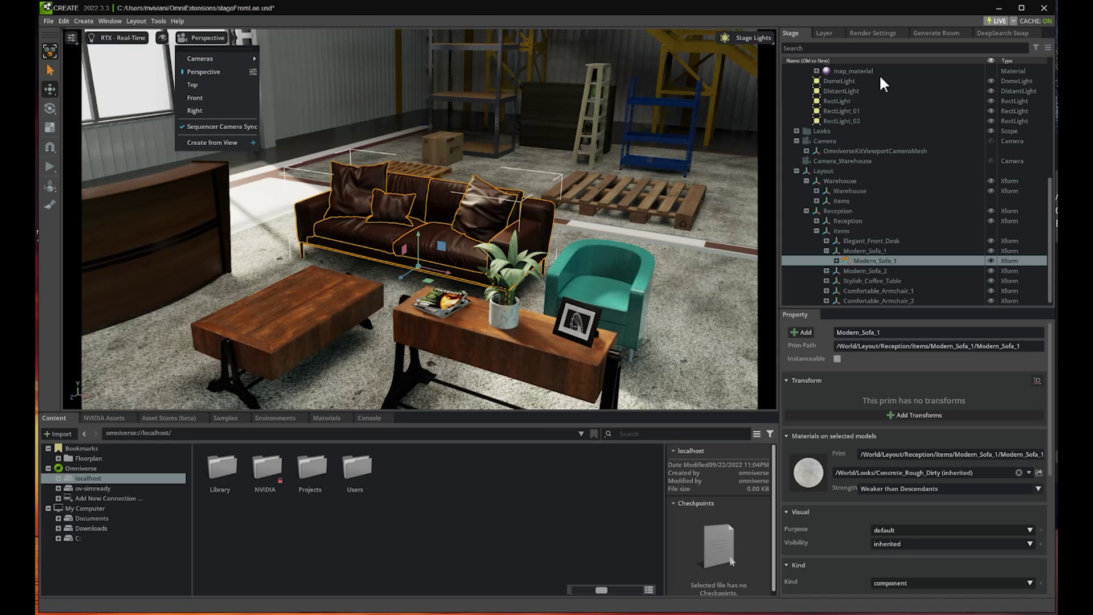
{"action": "left_click", "coordinate": [990, 34]}
- Cycle Modern_Sofa_1 through similar sofa models with DeepSearch Swap, ending on a brown leather sofa
{"action": "left_click", "coordinate": [991, 32]}
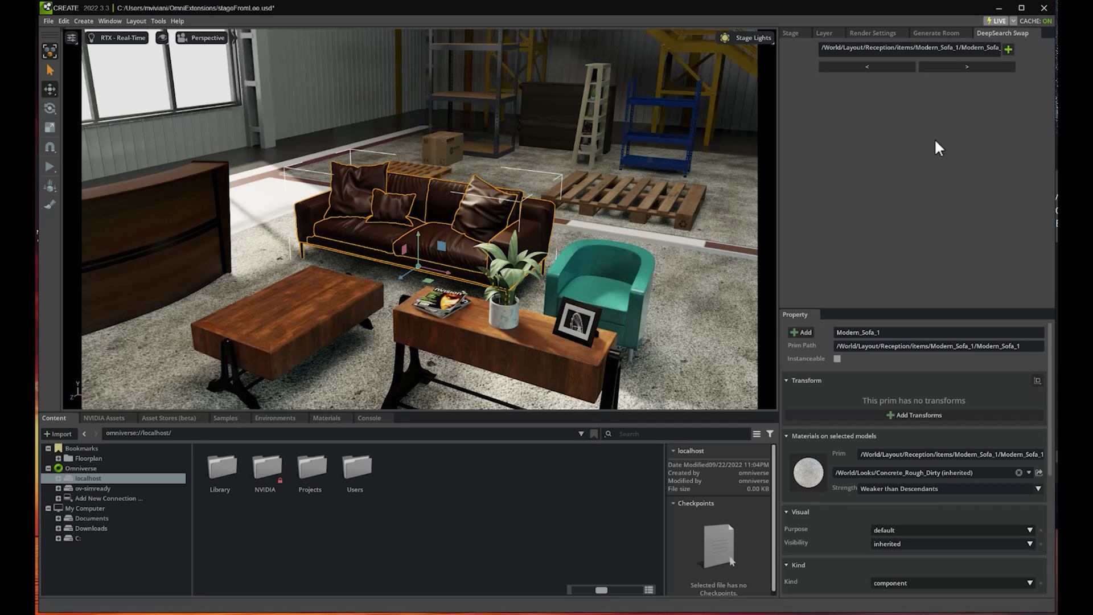
{"action": "left_click", "coordinate": [951, 67]}
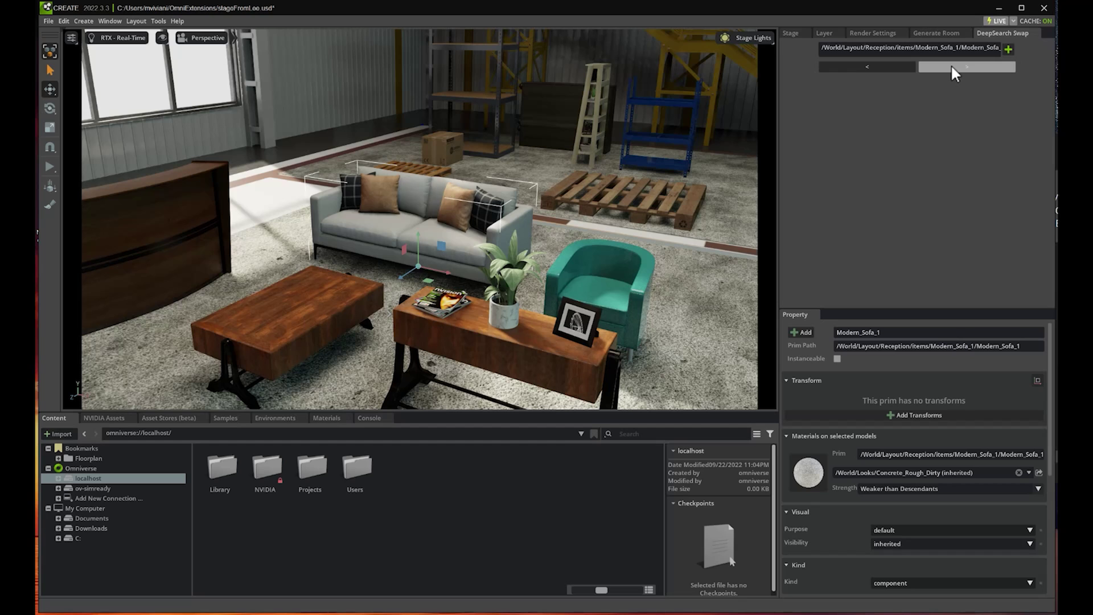
{"action": "left_click", "coordinate": [947, 65]}
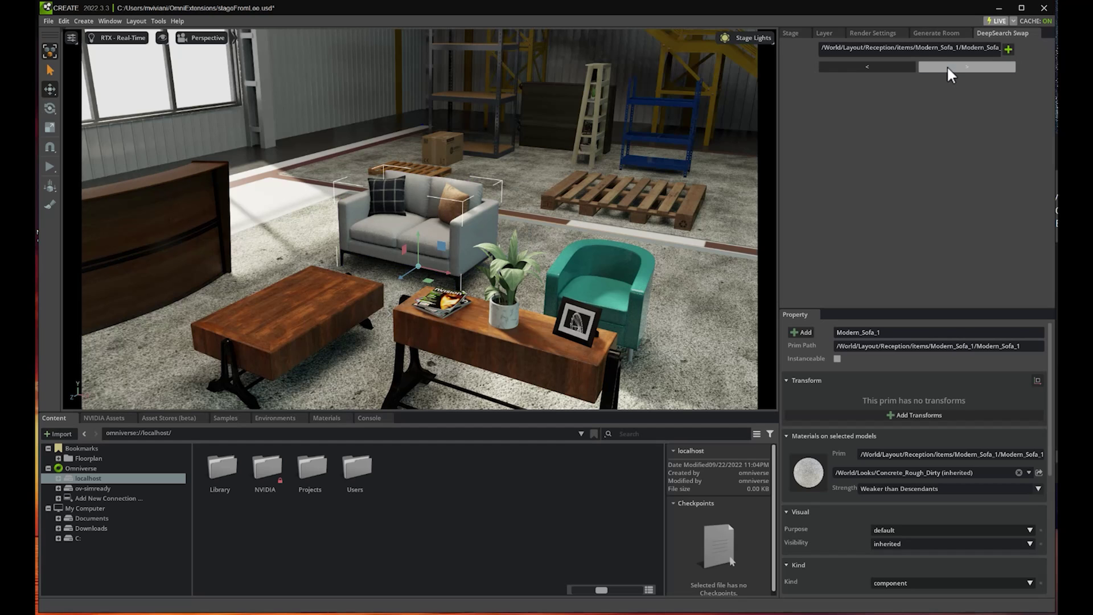
{"action": "left_click", "coordinate": [900, 67]}
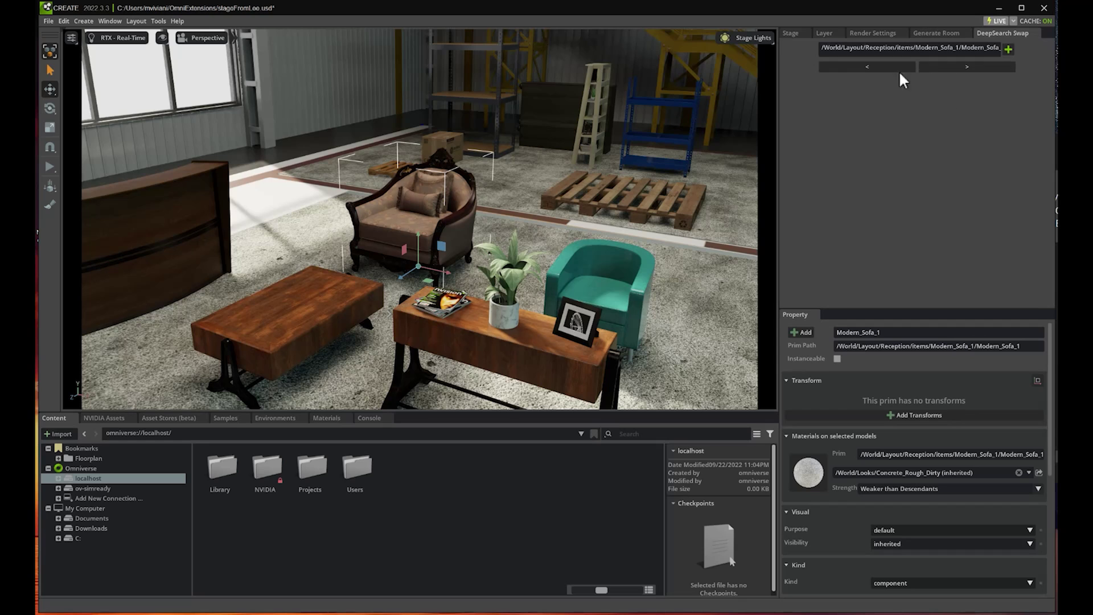
{"action": "left_click", "coordinate": [944, 68]}
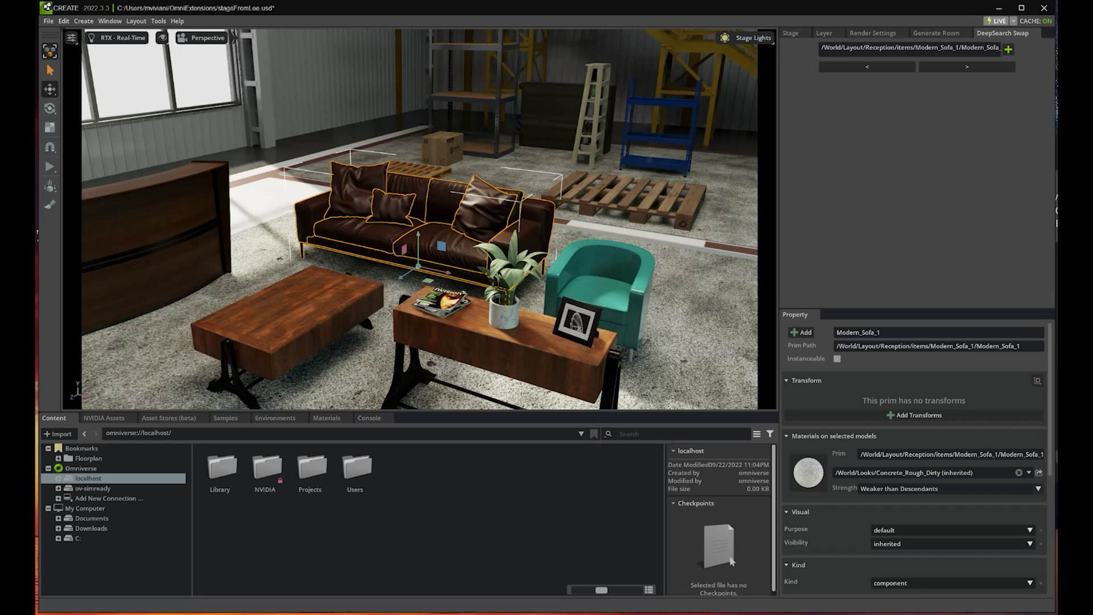
- Deselect the sofa and switch the viewport to the default overview Camera under Cameras
{"action": "left_click", "coordinate": [762, 244]}
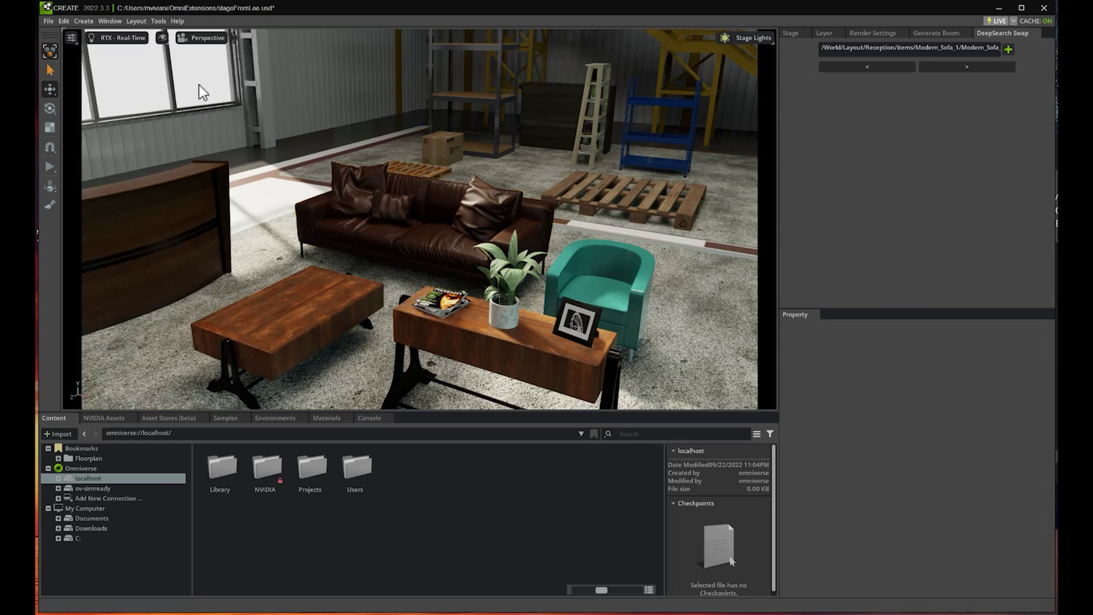
{"action": "left_click", "coordinate": [198, 42]}
{"action": "mouse_move", "coordinate": [221, 57]}
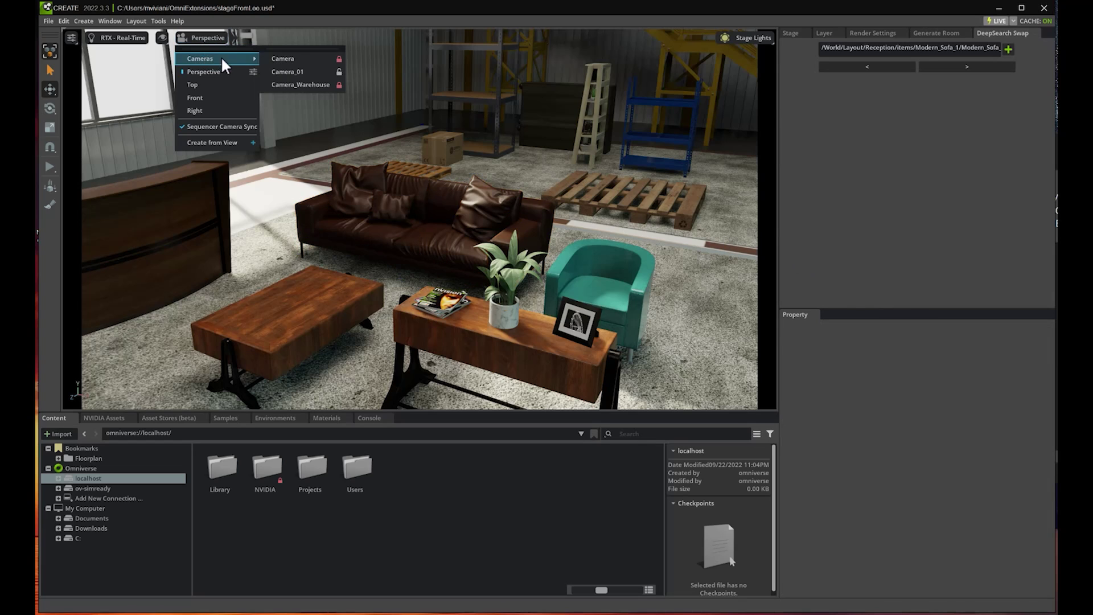
{"action": "left_click", "coordinate": [286, 61]}
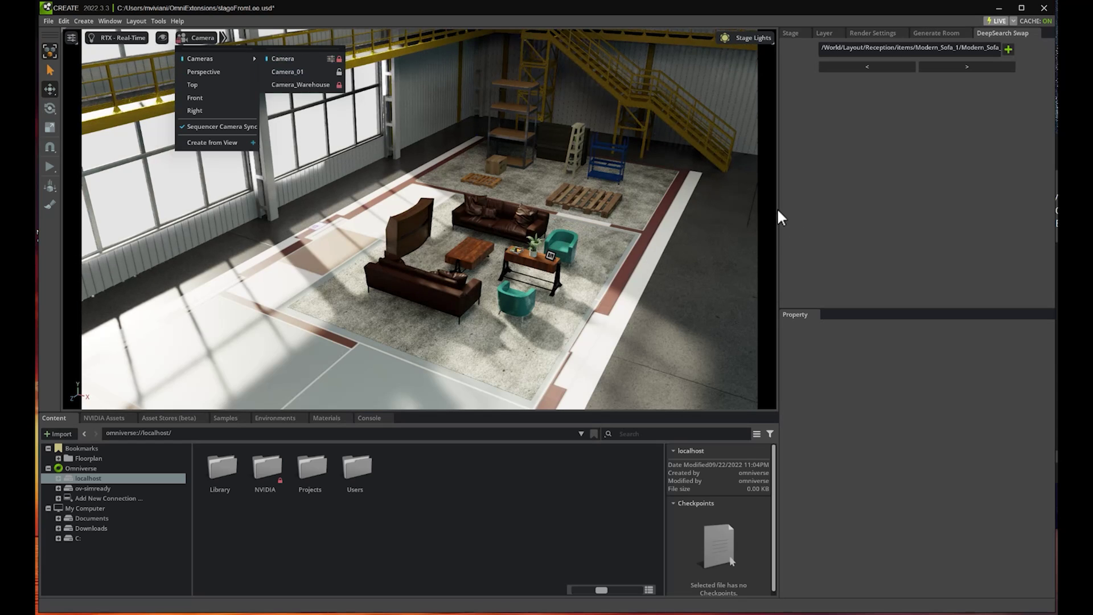